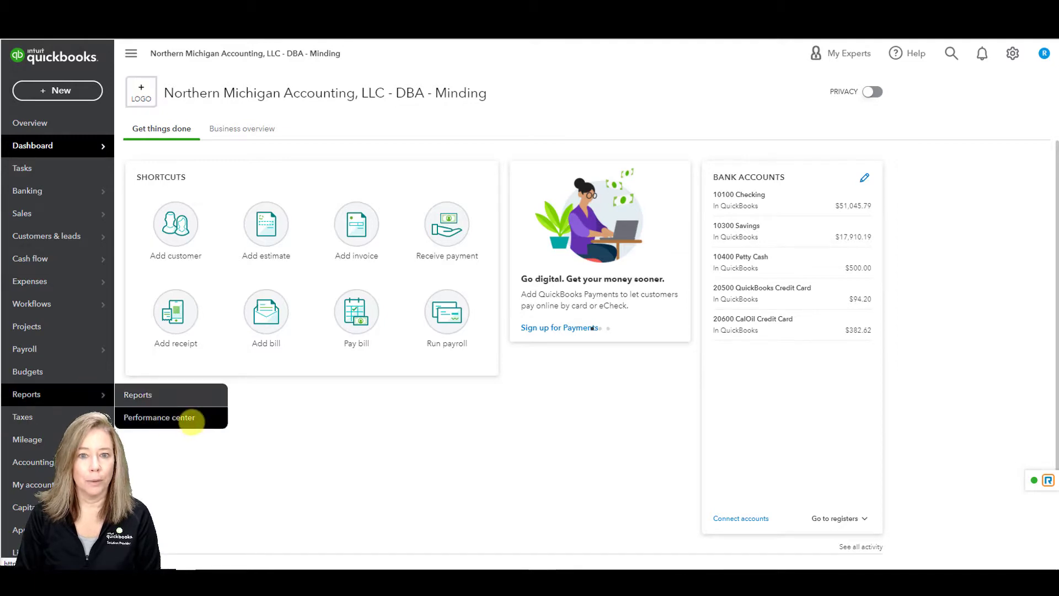
Check that the Performance center industry type is Residential remodelers, then close settings unchanged
left_click(193, 420)
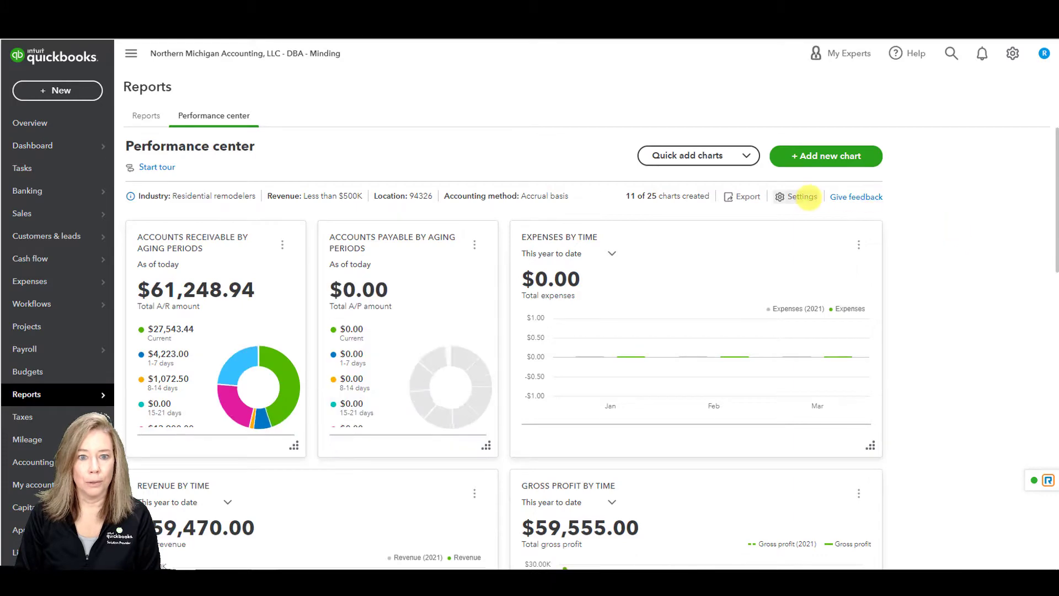
left_click(803, 196)
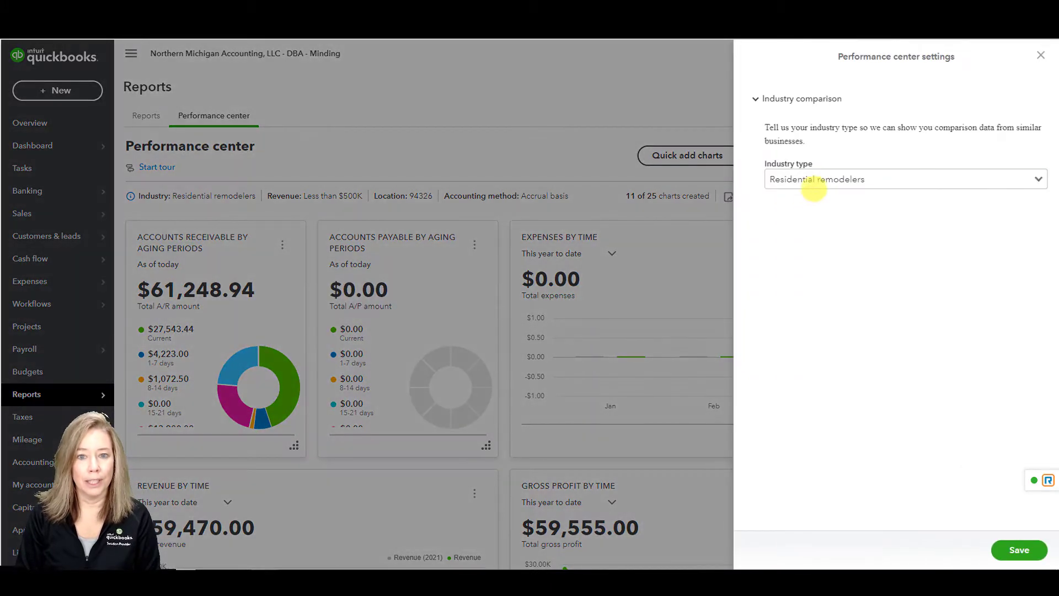
left_click(1037, 178)
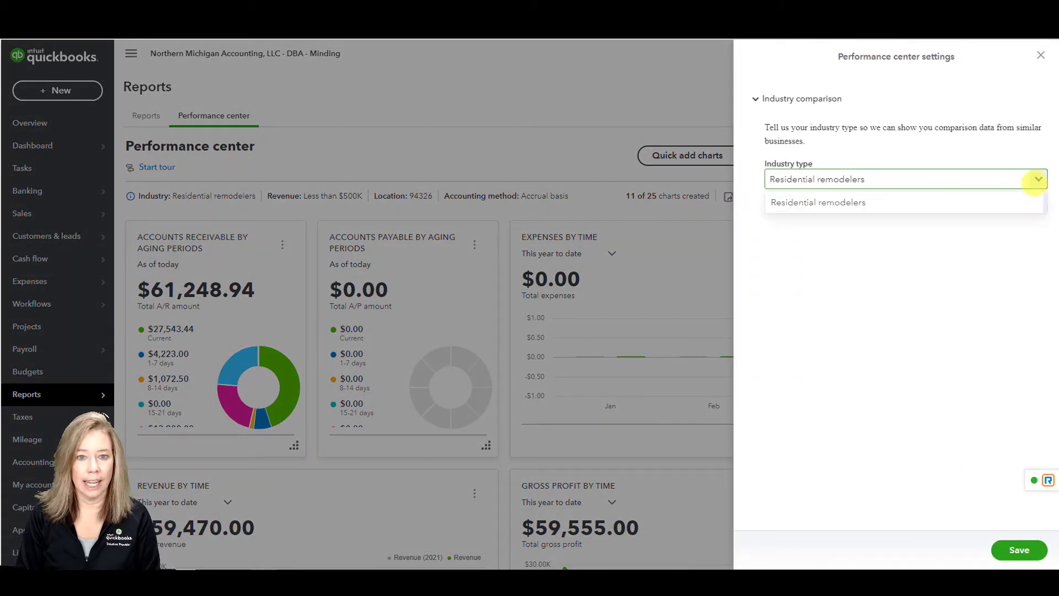
left_click(1038, 179)
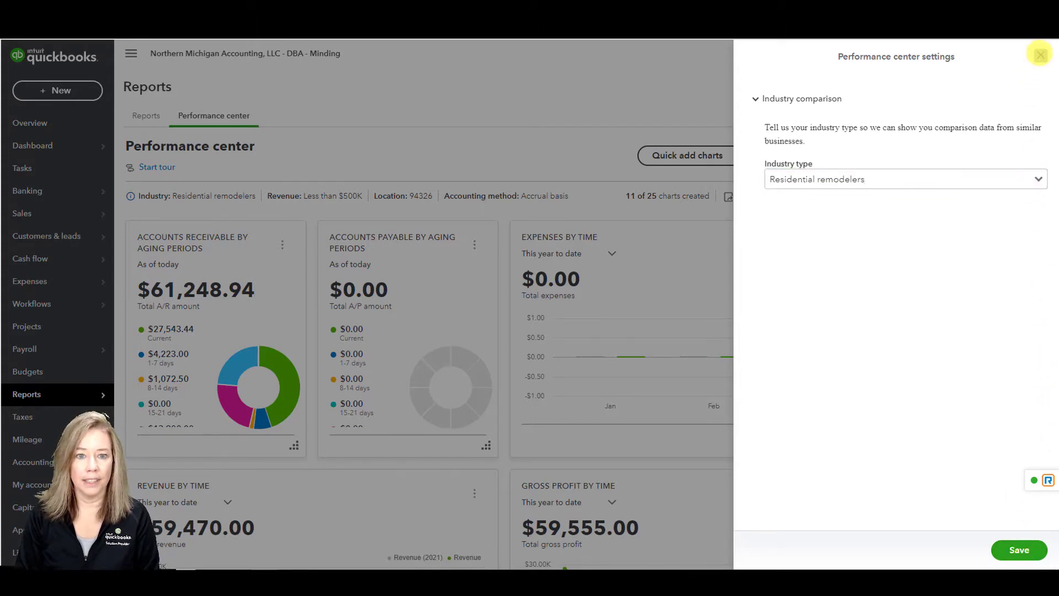
left_click(1042, 55)
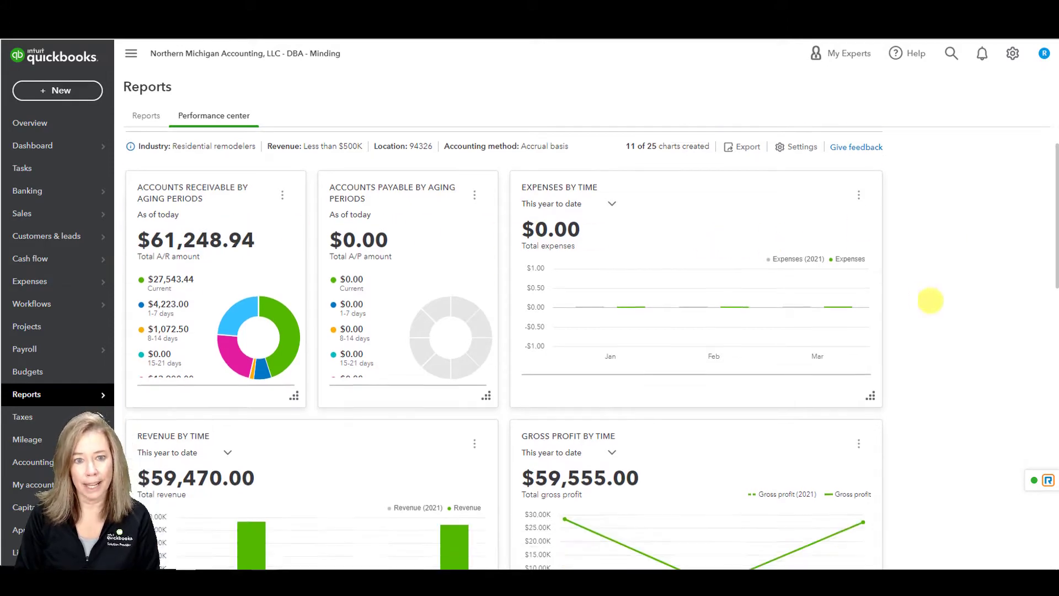
scroll(930, 301, "down", 5)
scroll(930, 300, "down", 5)
scroll(931, 301, "down", 5)
scroll(931, 300, "down", 4)
scroll(930, 301, "down", 2)
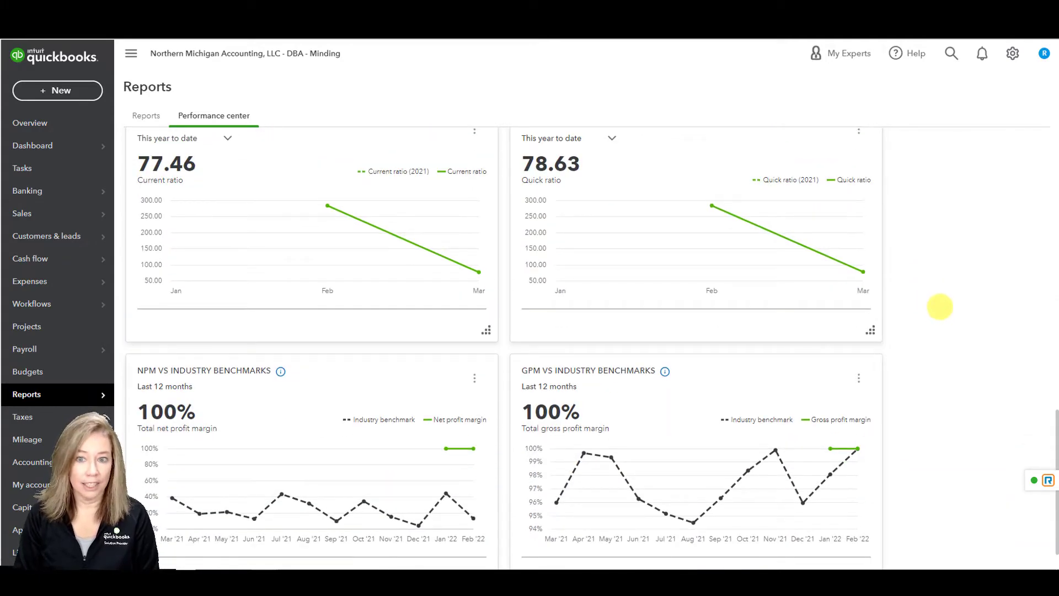
scroll(940, 307, "down", 1)
scroll(940, 306, "down", 1)
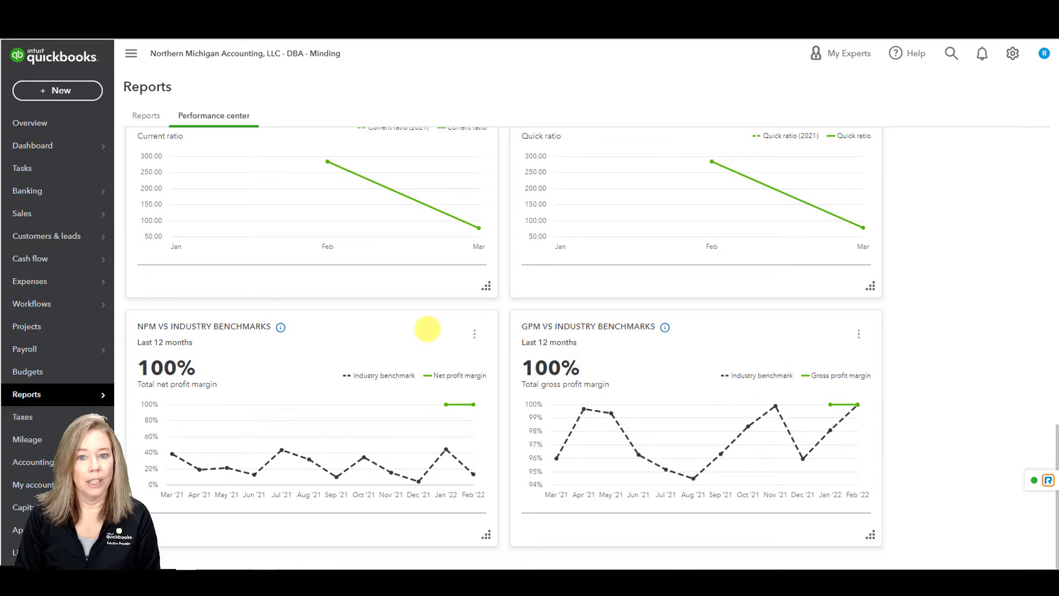
scroll(1000, 365, "up", 3)
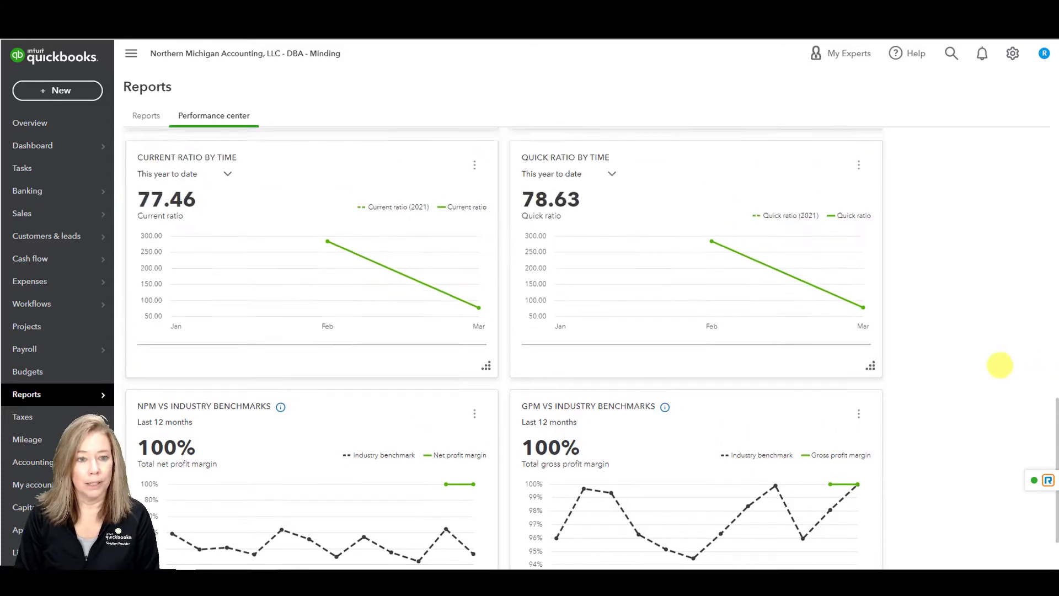
scroll(1000, 364, "up", 1)
scroll(1000, 365, "up", 3)
scroll(1000, 365, "up", 3)
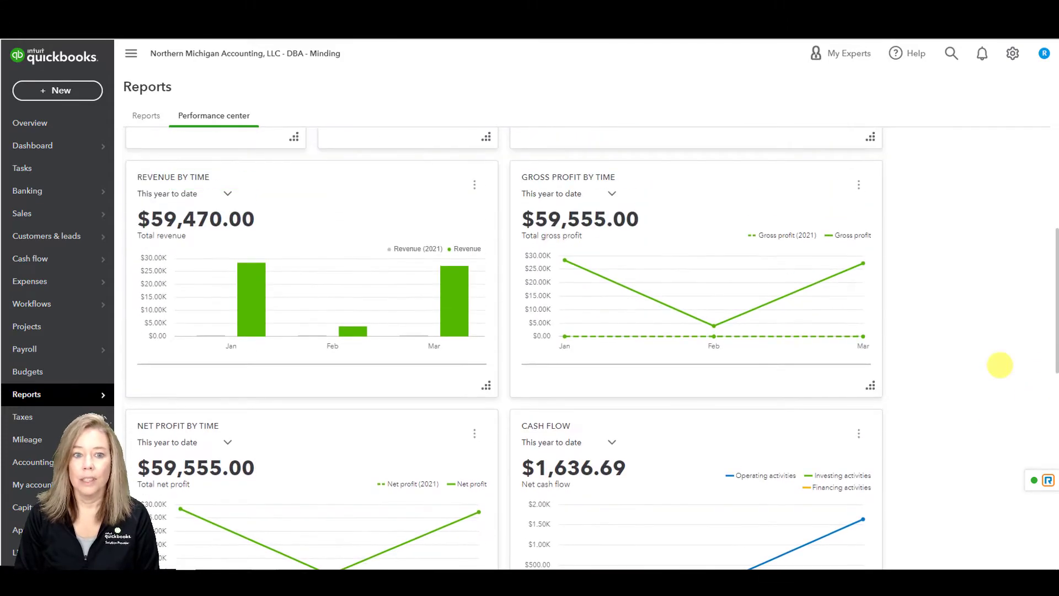
scroll(1000, 365, "up", 1)
scroll(1000, 364, "up", 3)
scroll(1000, 365, "up", 3)
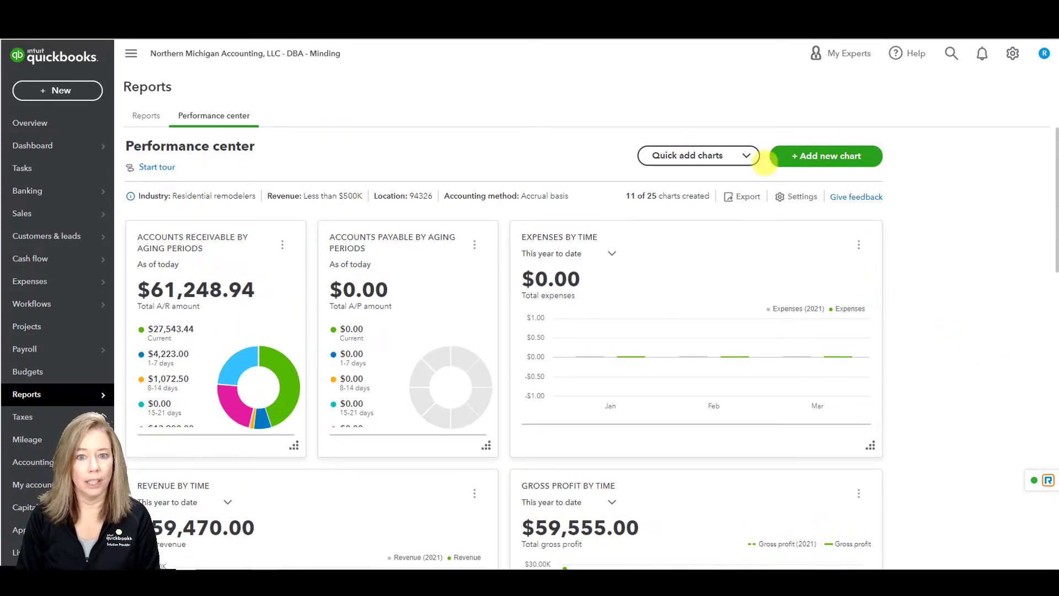
Quick-add the Gross profit over time chart and review its date-range choices
left_click(748, 157)
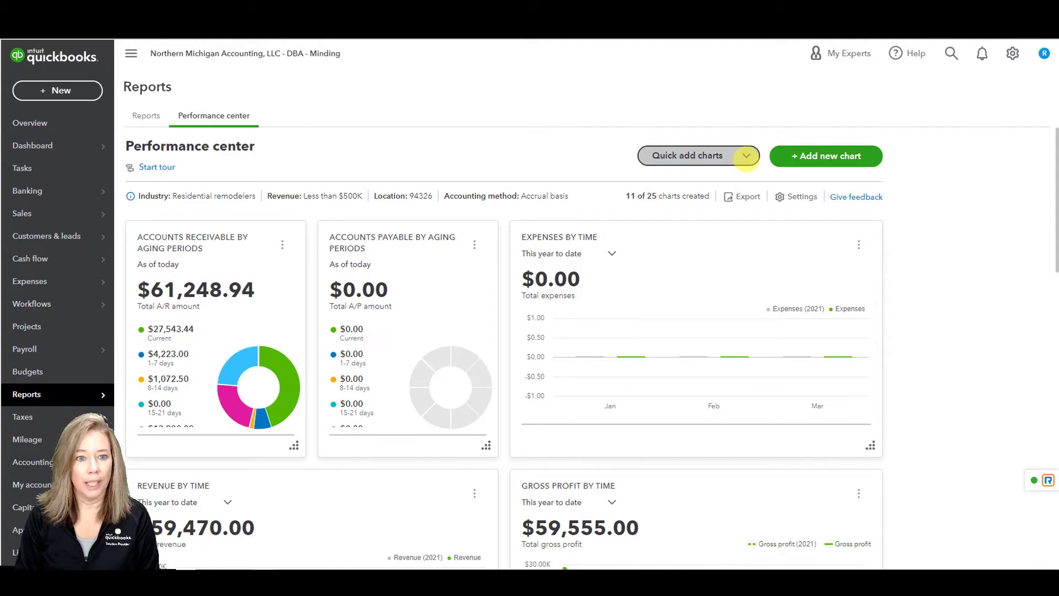
left_click(747, 157)
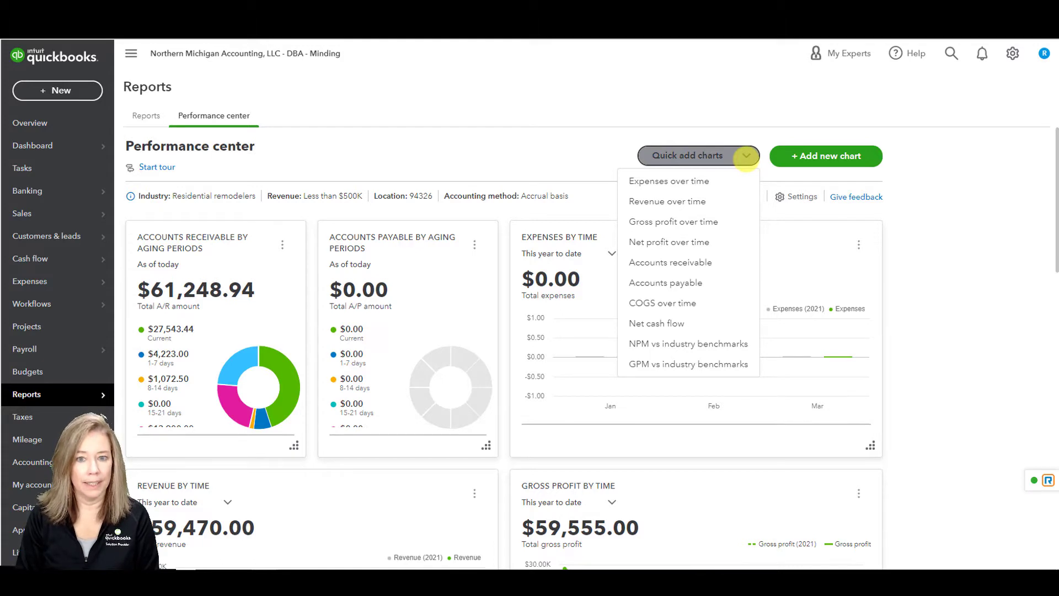
left_click(748, 220)
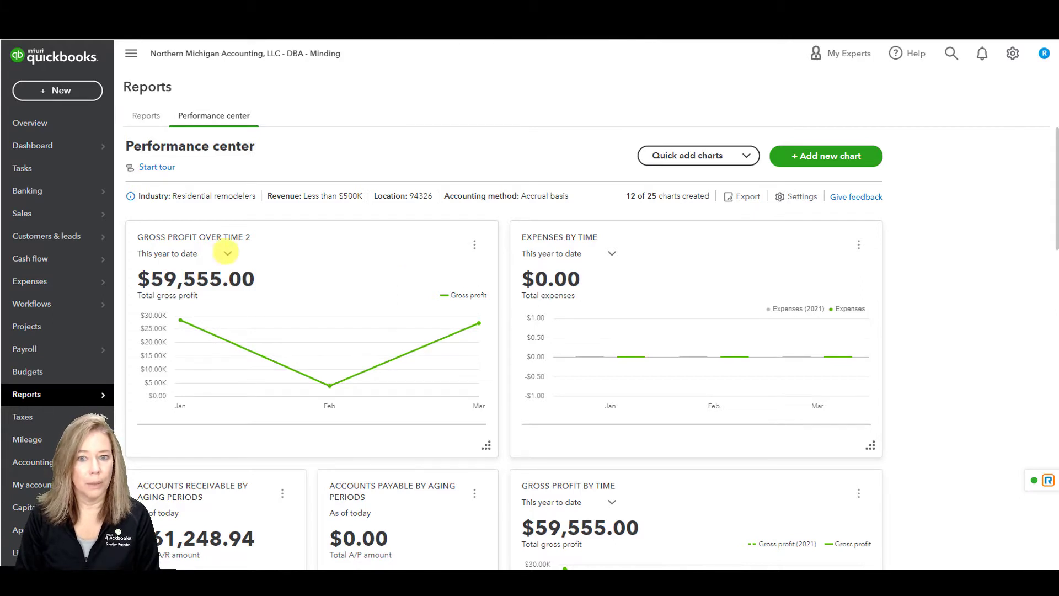
left_click(228, 253)
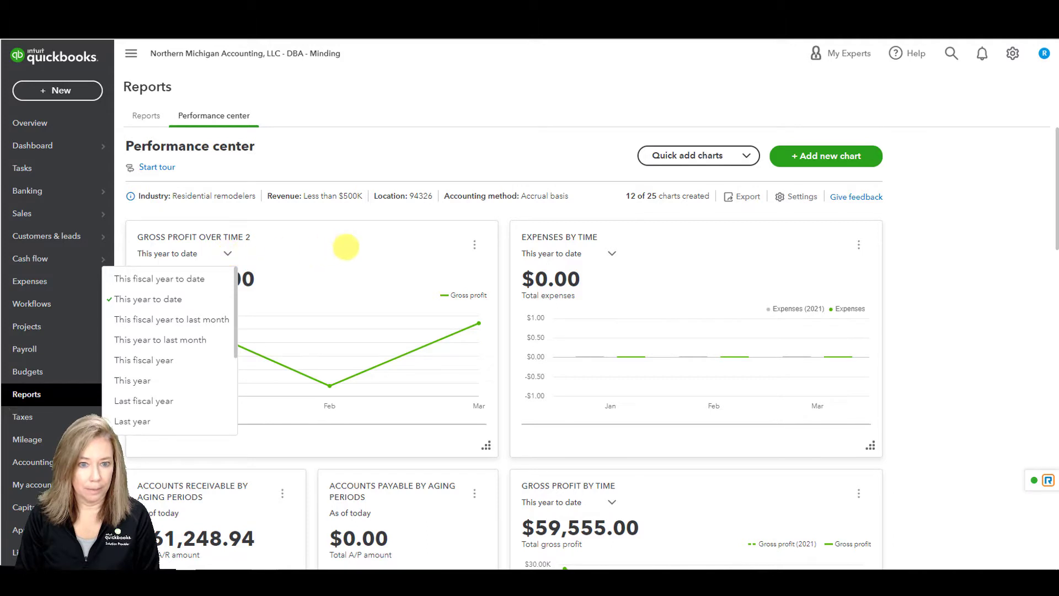
left_click(347, 246)
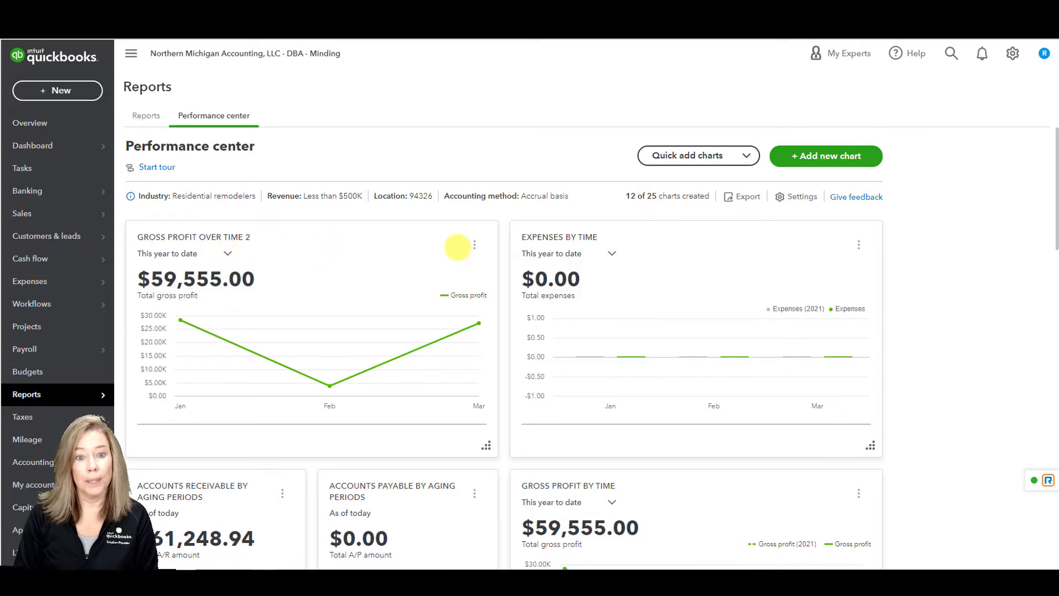
left_click(474, 246)
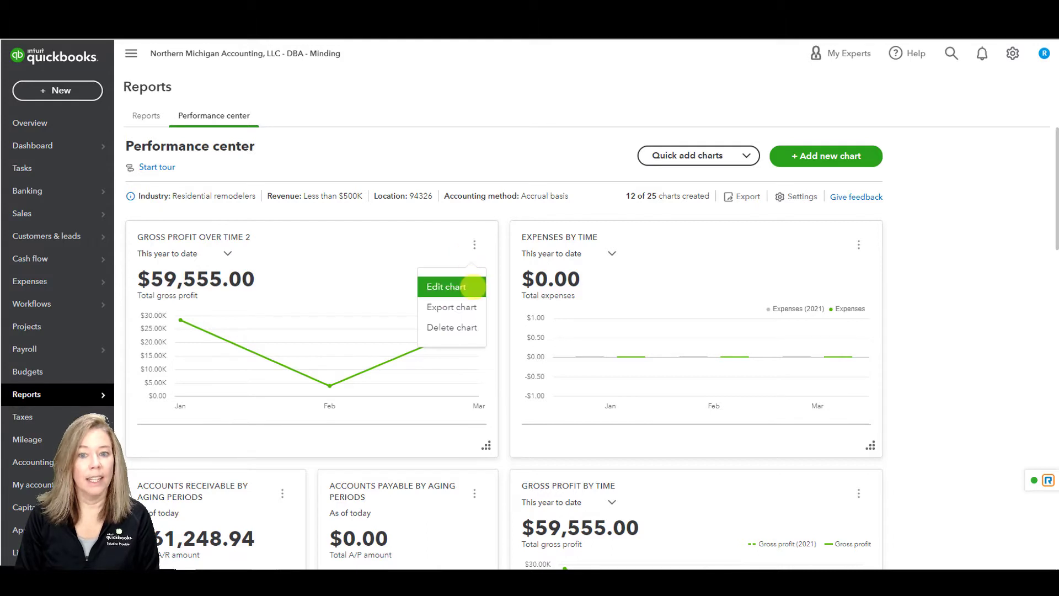
Change Gross profit over time 2 to vertical bars after reviewing Group by, Filter and Compare, then save
left_click(472, 287)
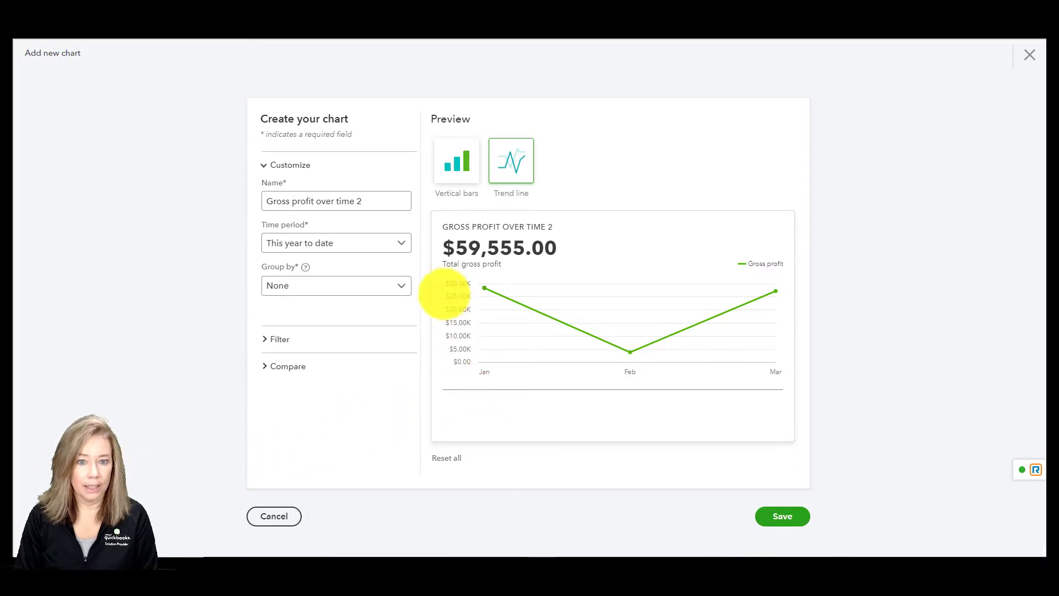
left_click(402, 285)
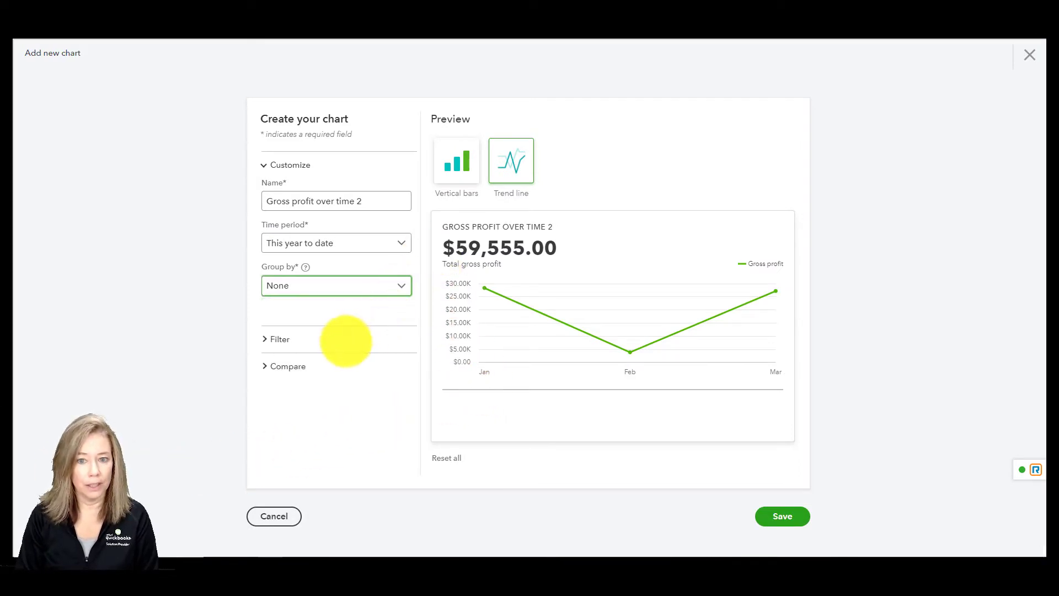
left_click(327, 340)
left_click(338, 340)
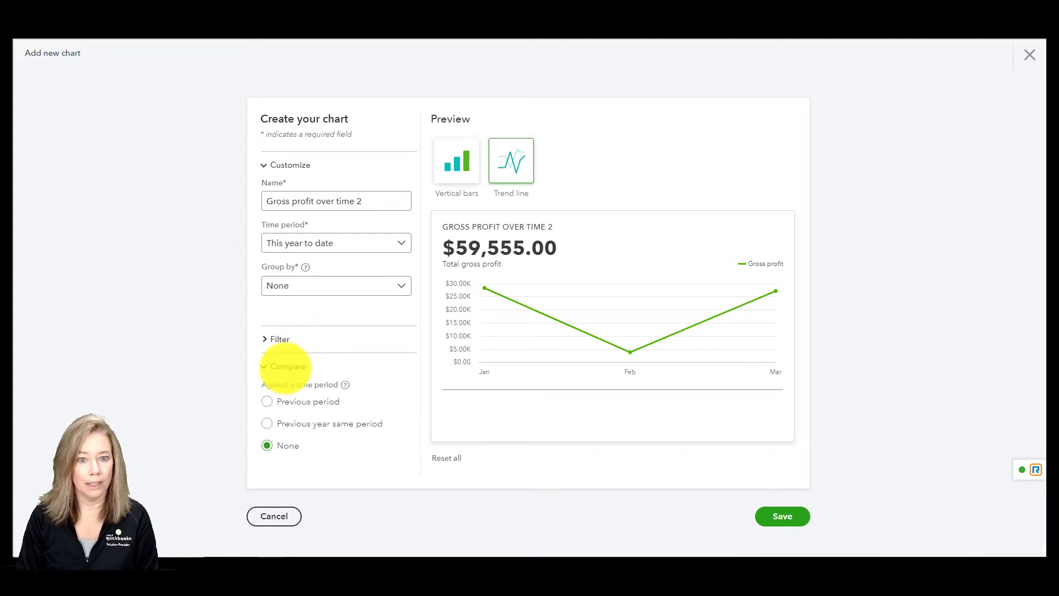
left_click(285, 367)
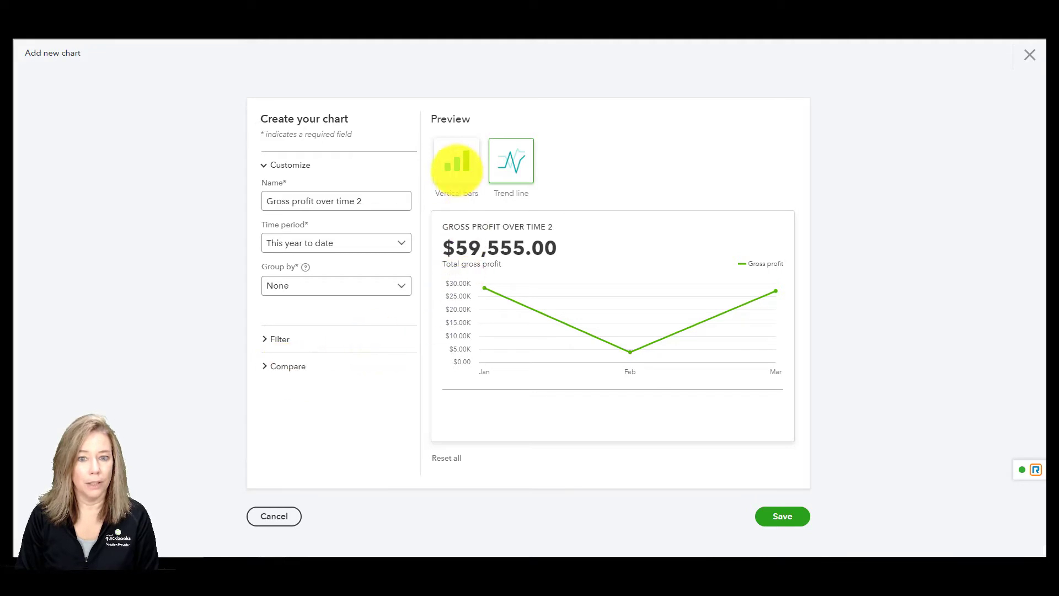
left_click(457, 162)
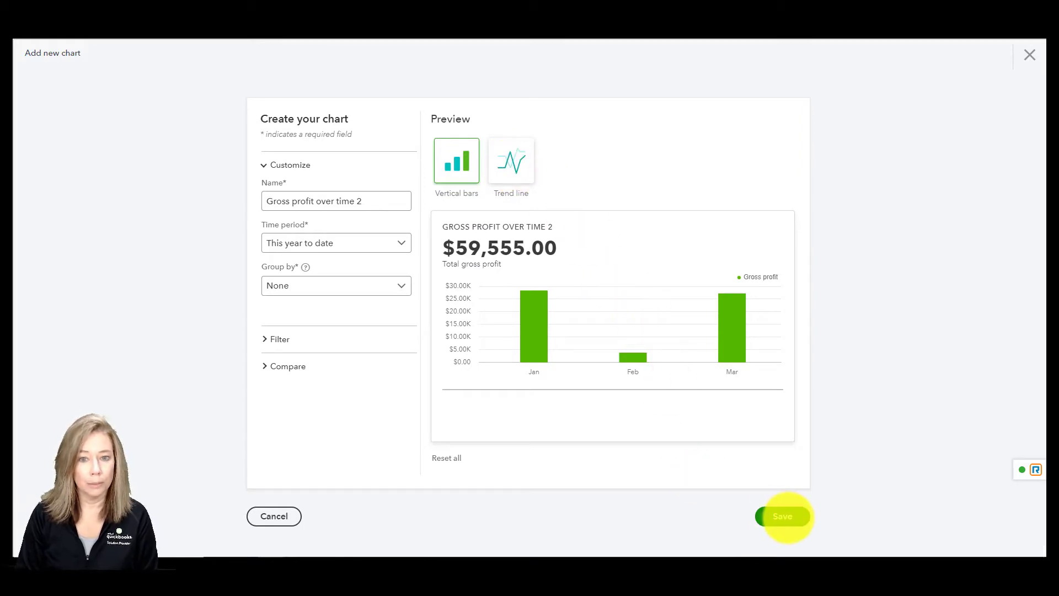
left_click(785, 516)
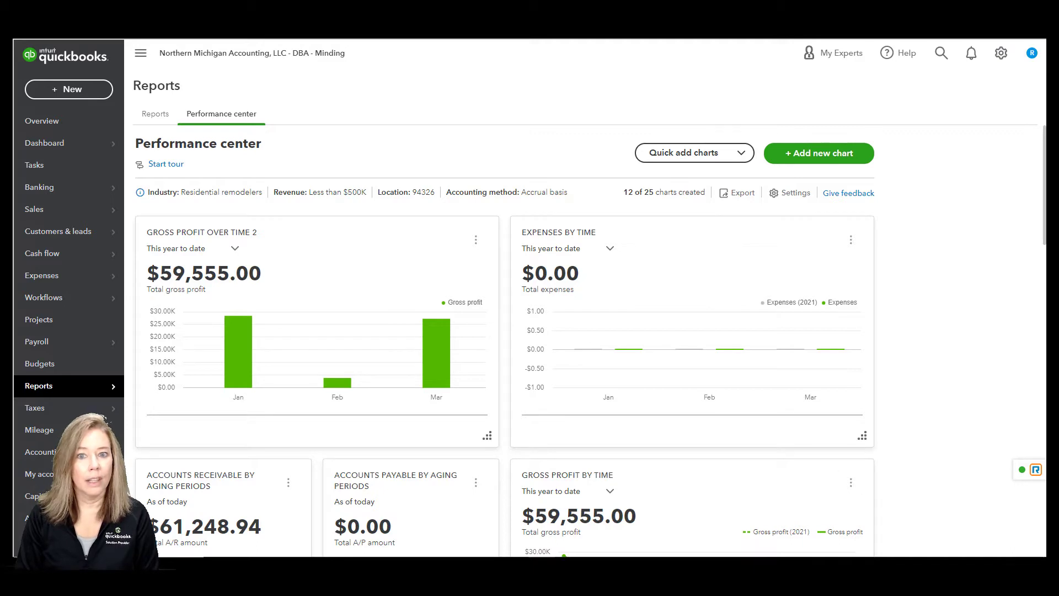
left_click(818, 153)
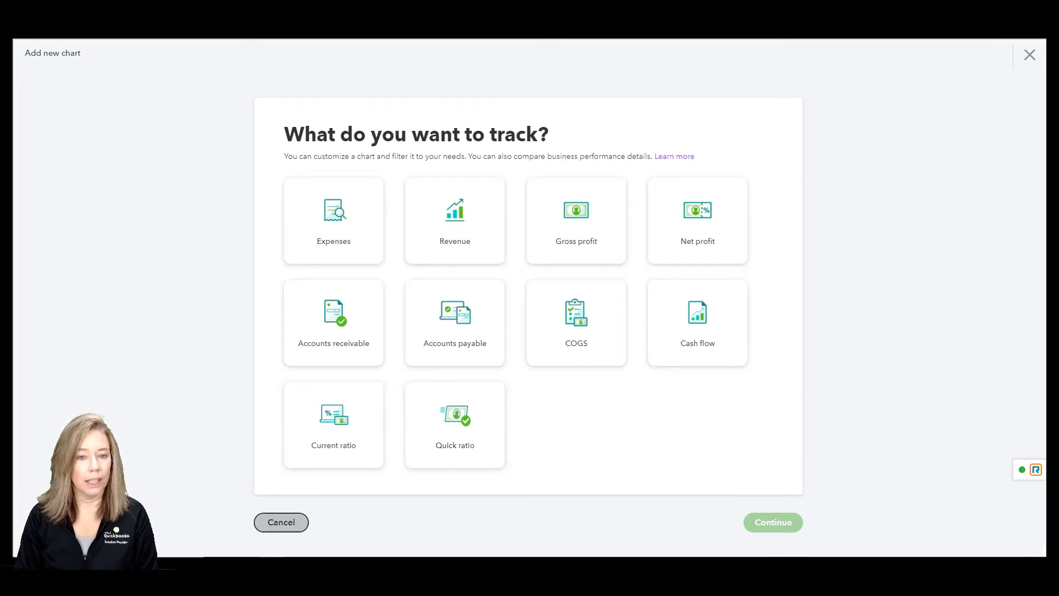
left_click(281, 522)
left_click(581, 355)
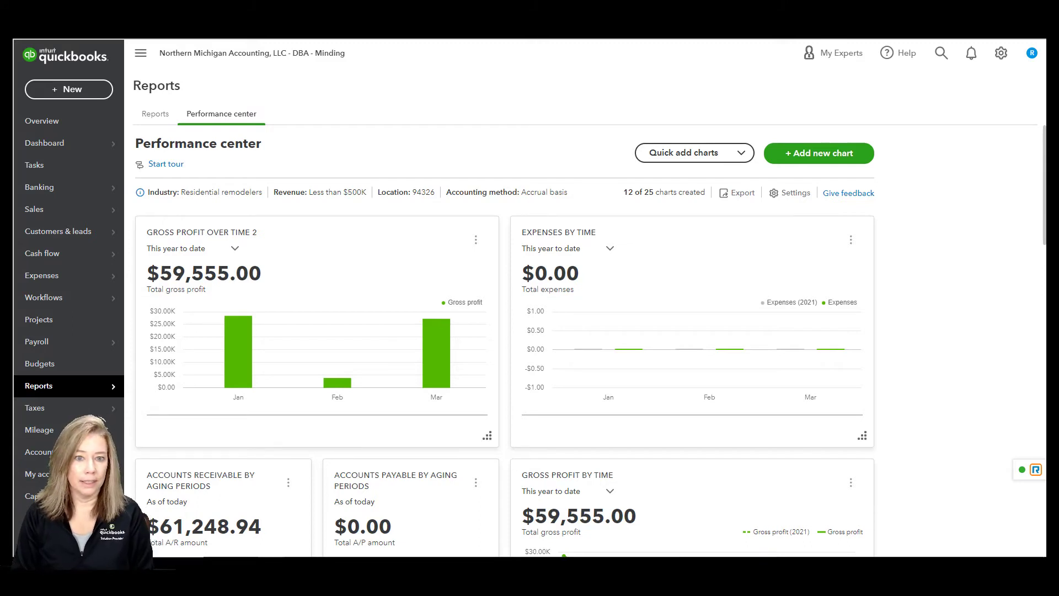
Start a new chart that tracks Revenue
left_click(819, 153)
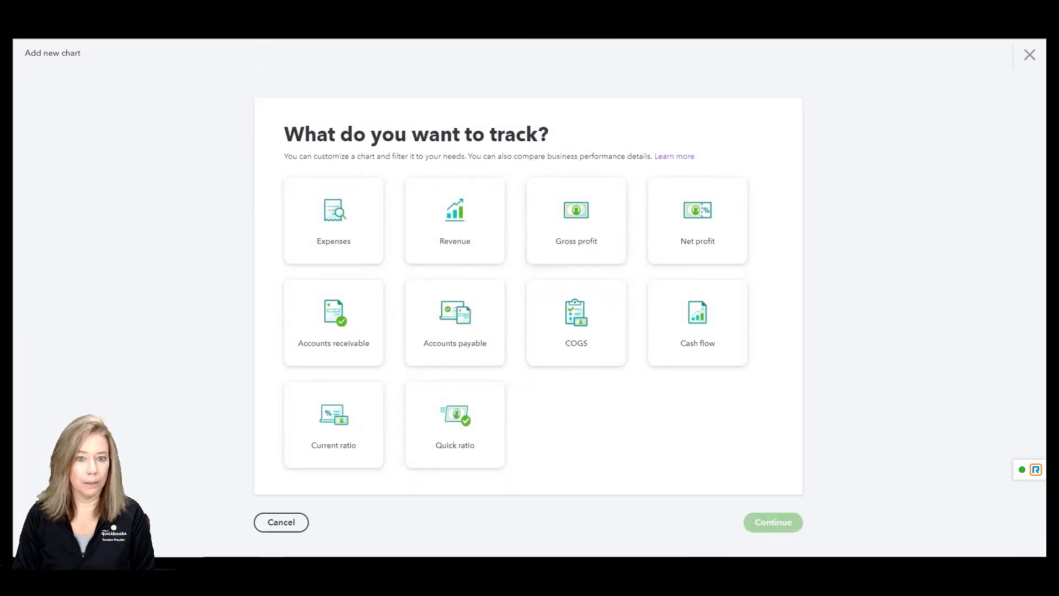
left_click(454, 221)
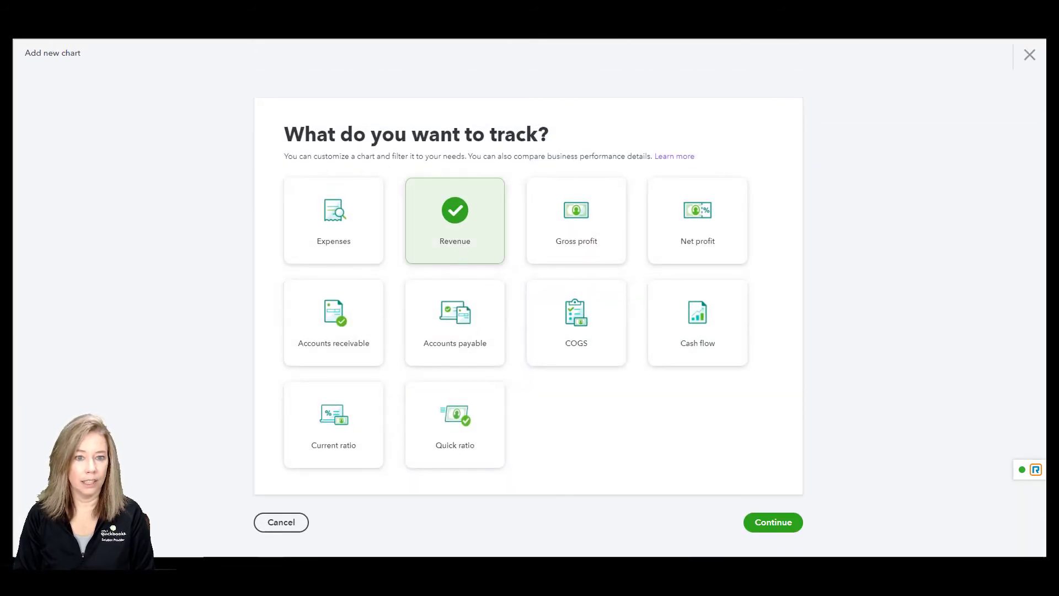
scroll(530, 332, "down", 2)
left_click(773, 445)
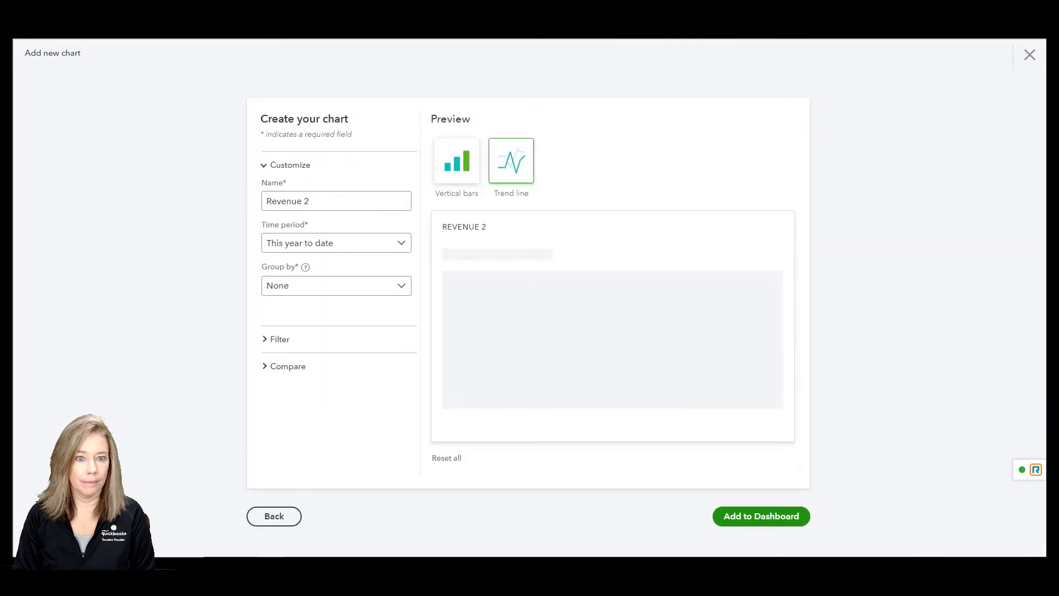
Name the chart Revenue by Consultant and keep the period at This year to date
left_click_drag(315, 201, 264, 202)
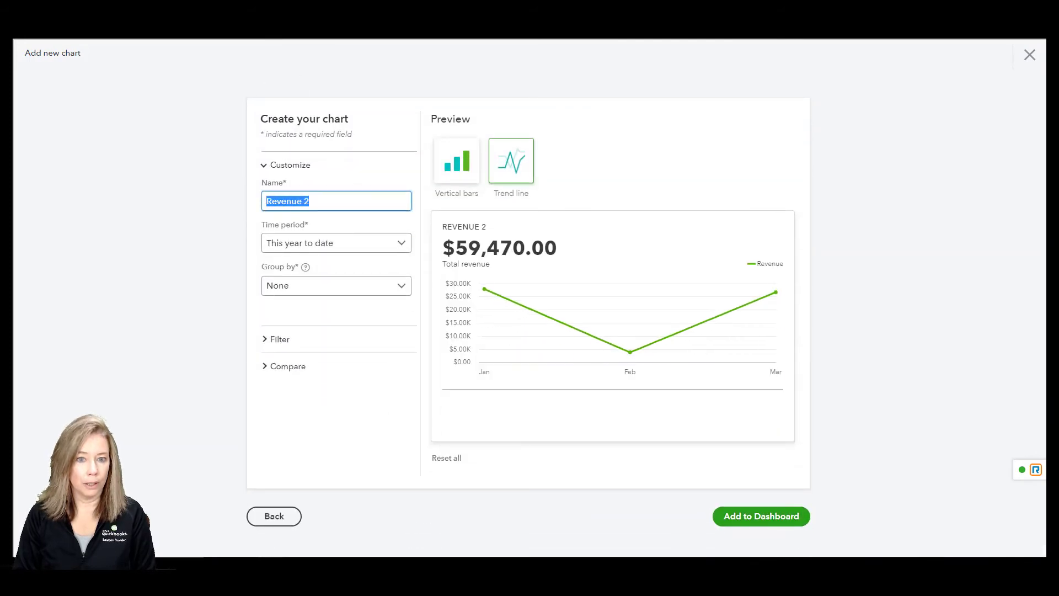
type("Rev")
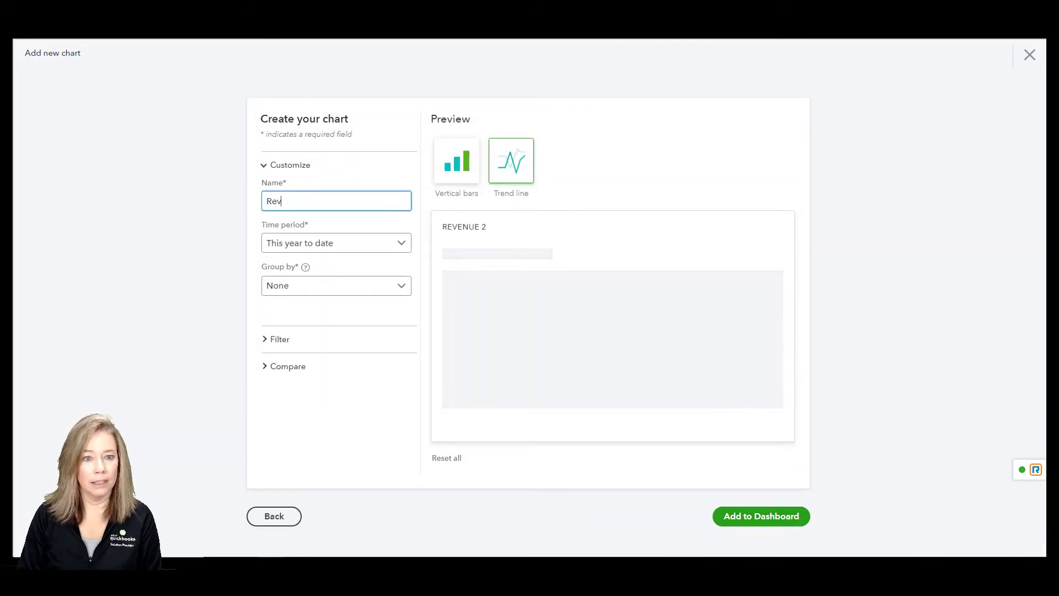
type("enue by ")
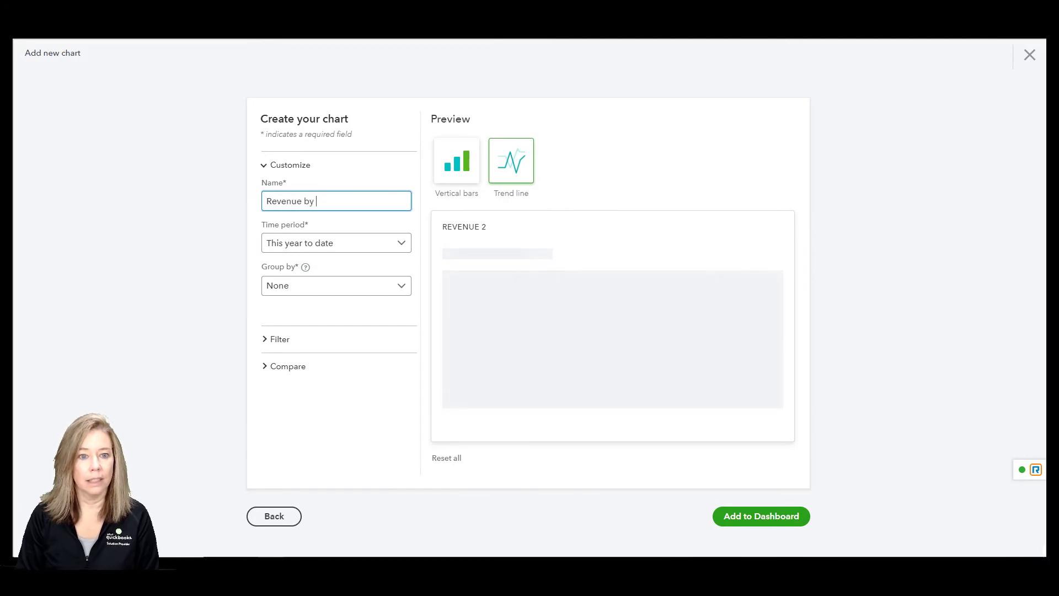
type("Consultant")
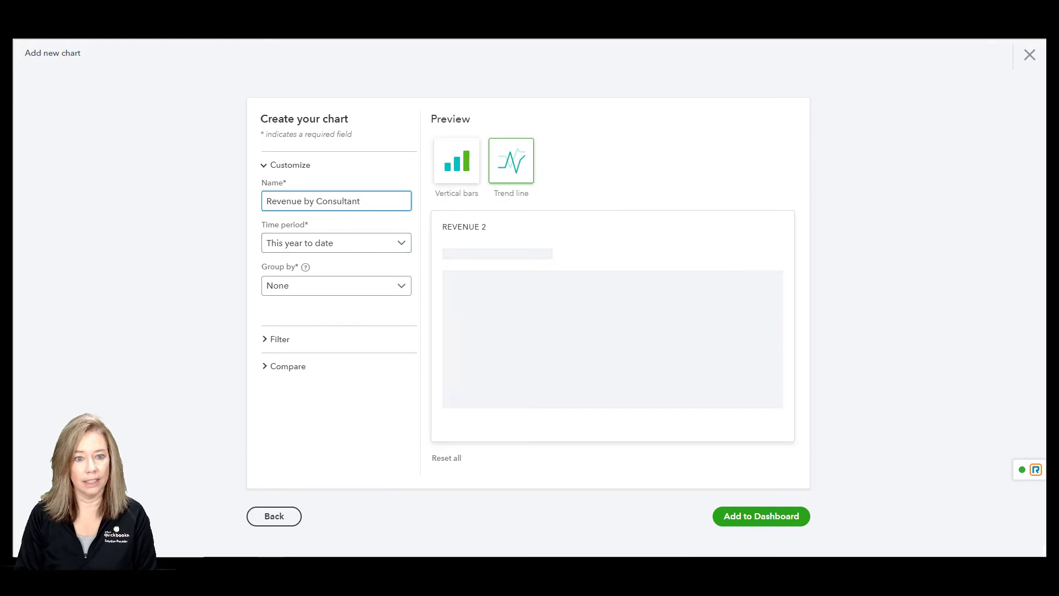
left_click(336, 243)
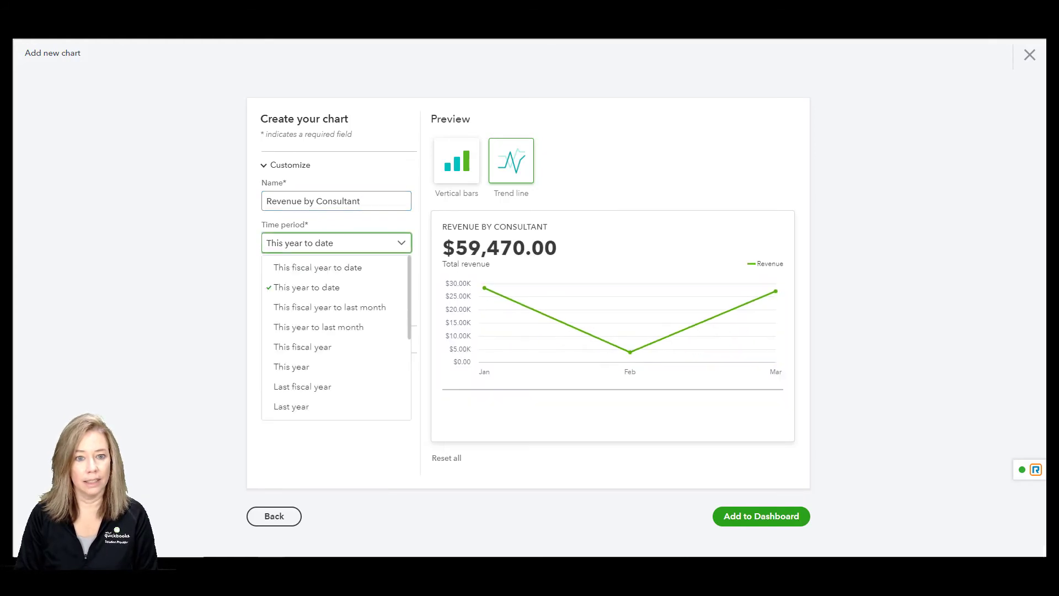
key("Escape")
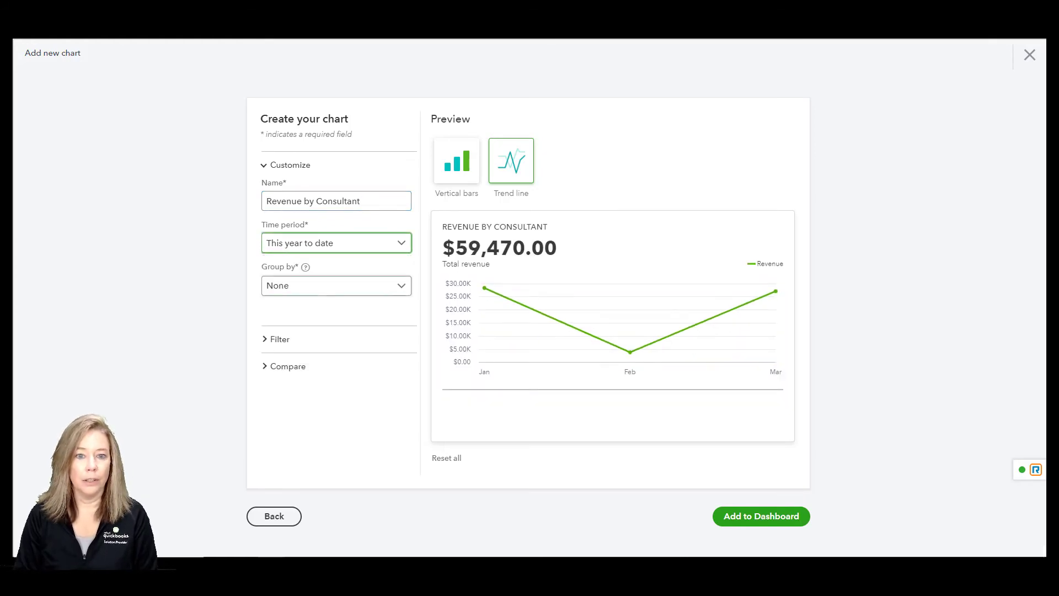
Pick Classes from the Group by dropdown, leaving specific classes unselected for now
left_click(336, 284)
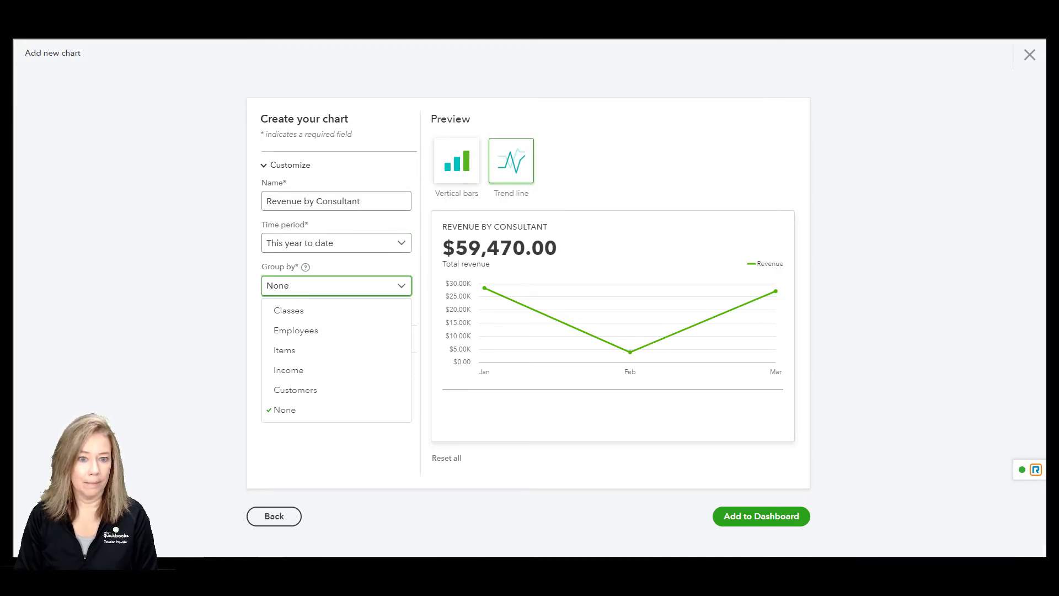
key("Down")
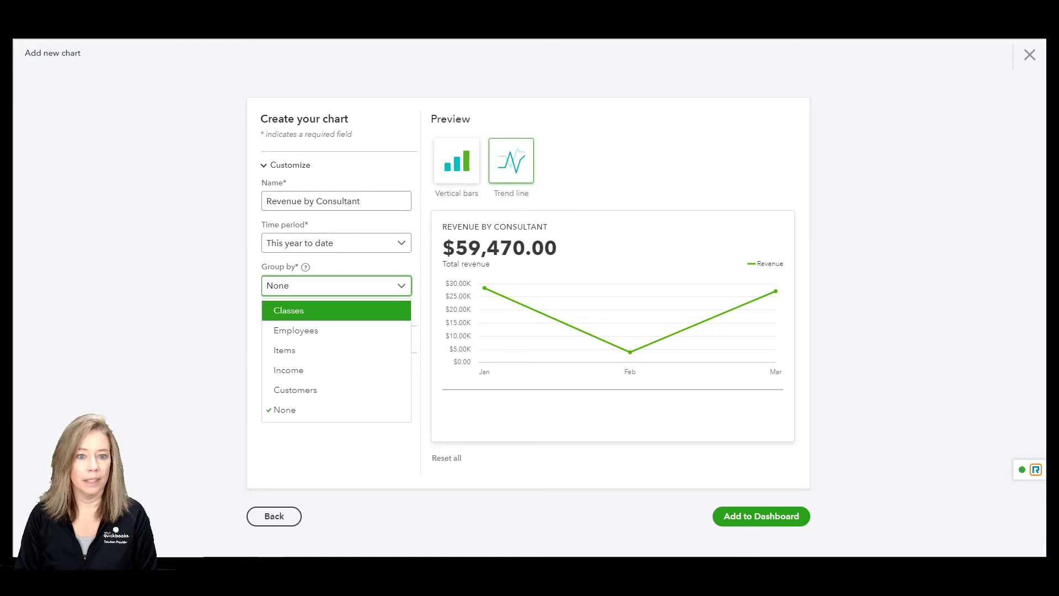
key("Down")
key("Down")
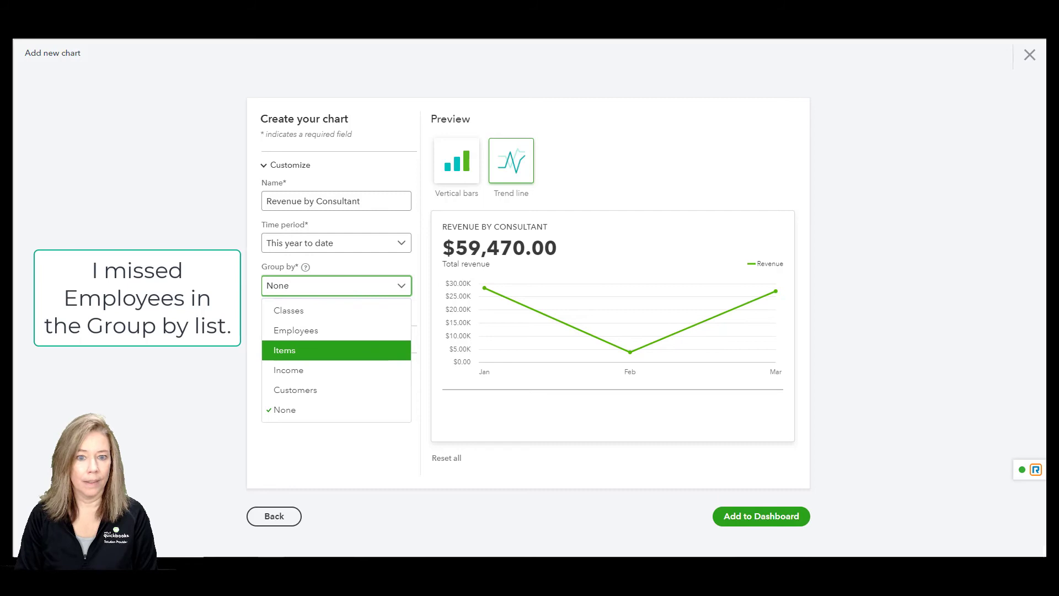
key("Down")
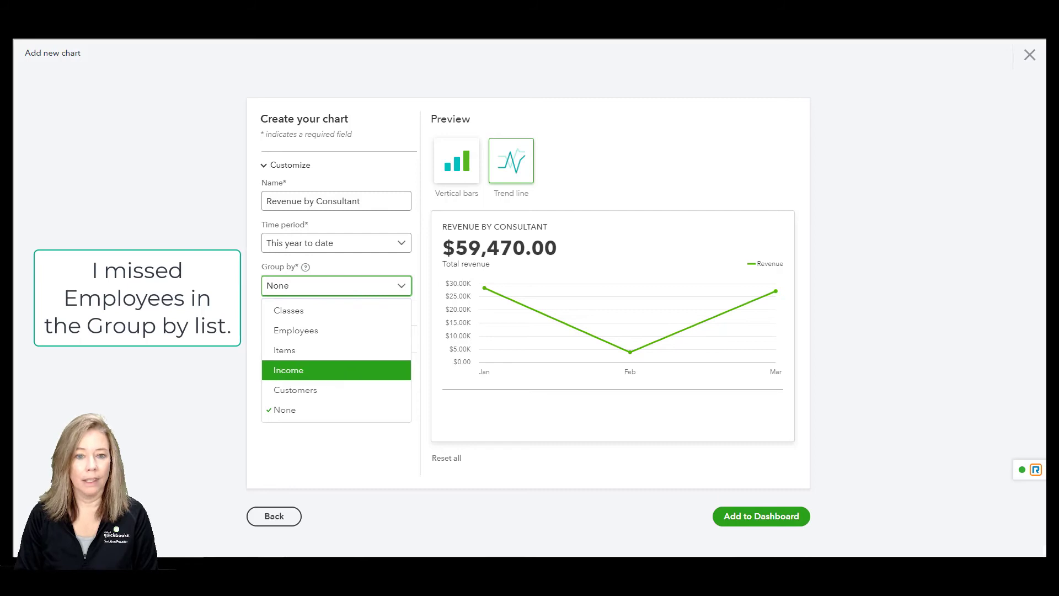
key("Down")
key("Down")
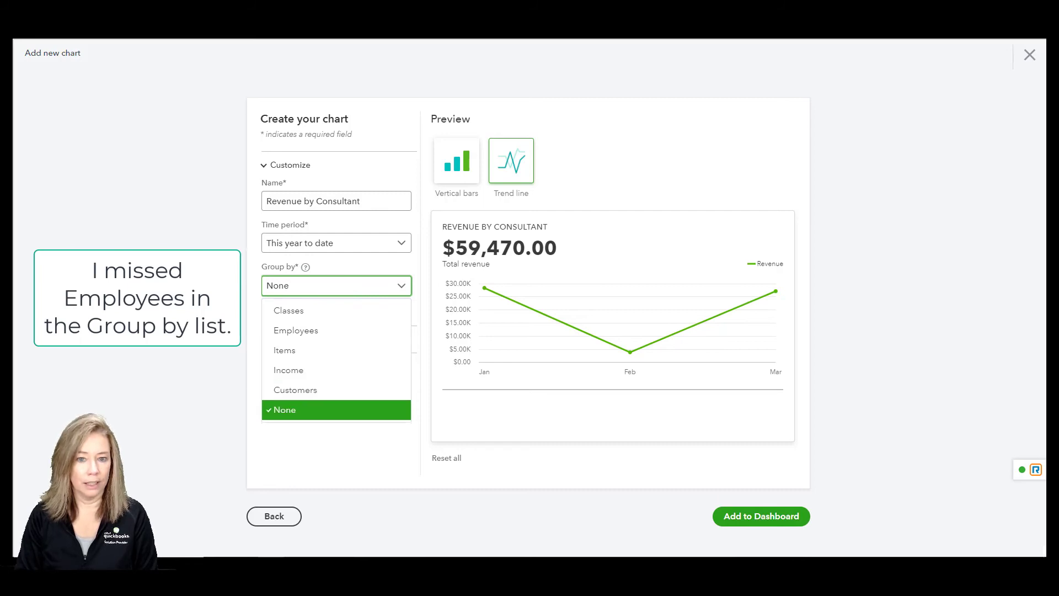
key("Up")
key("Up")
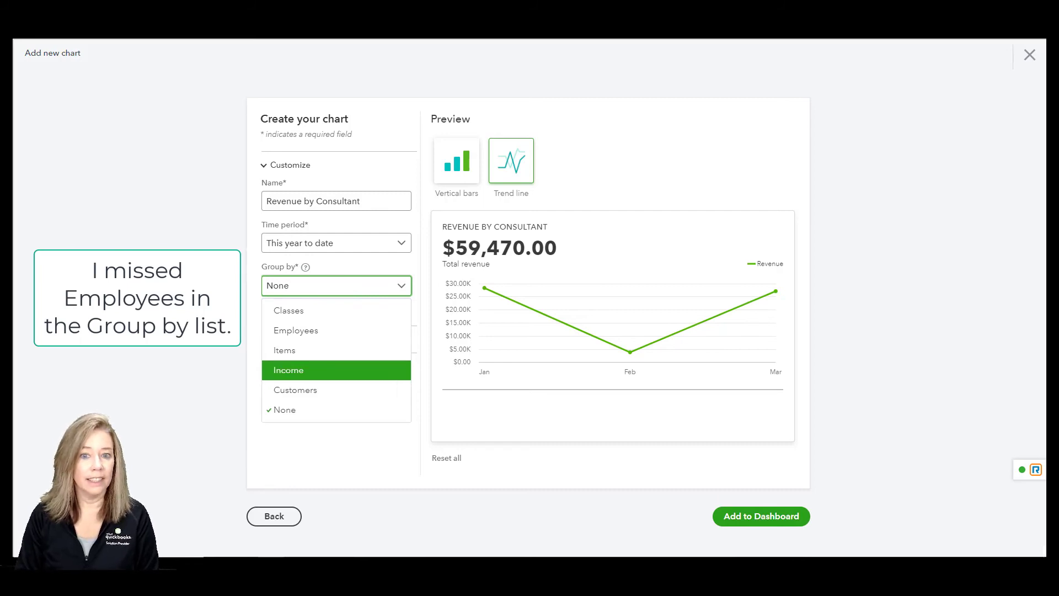
key("Up")
key("Up")
key("Up")
key("Return")
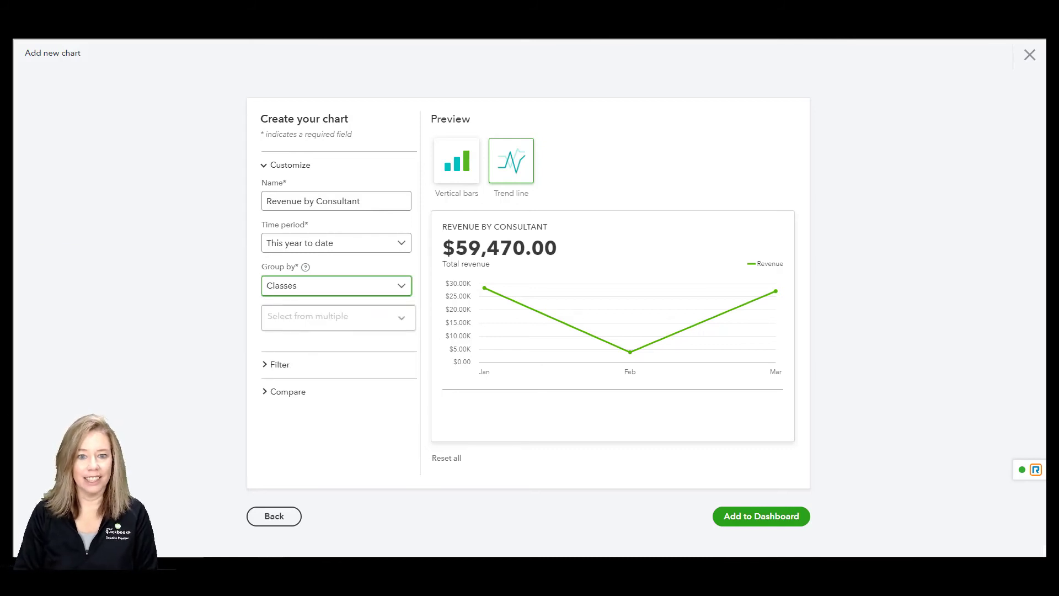
Include the classes Tad Overstreet, Ted Lasso and Led Tasso in the chart
key("Tab")
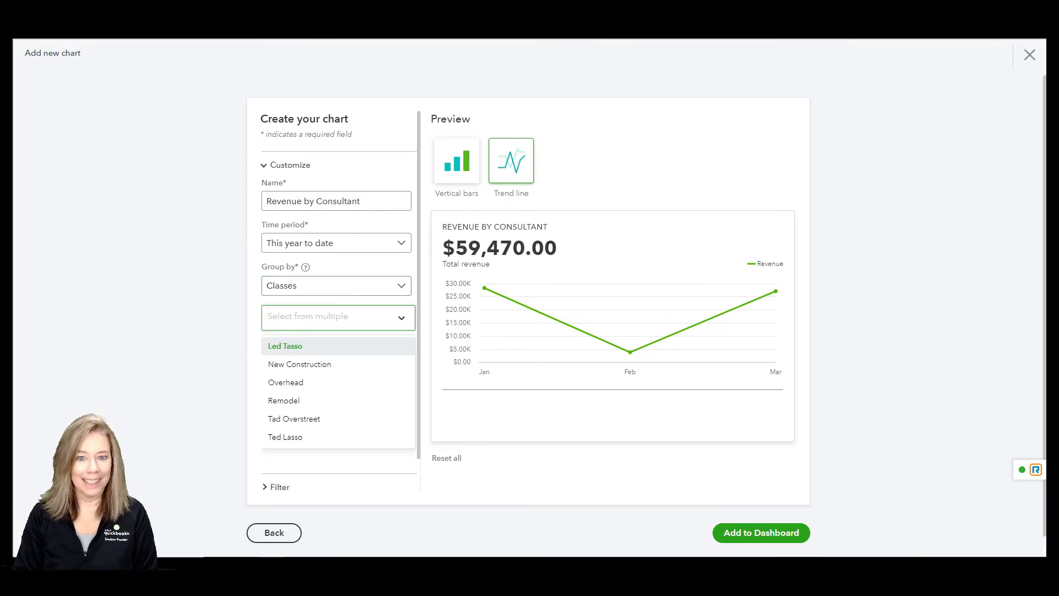
key("Down")
key("Down")
key("Down")
key("Down")
key("Return")
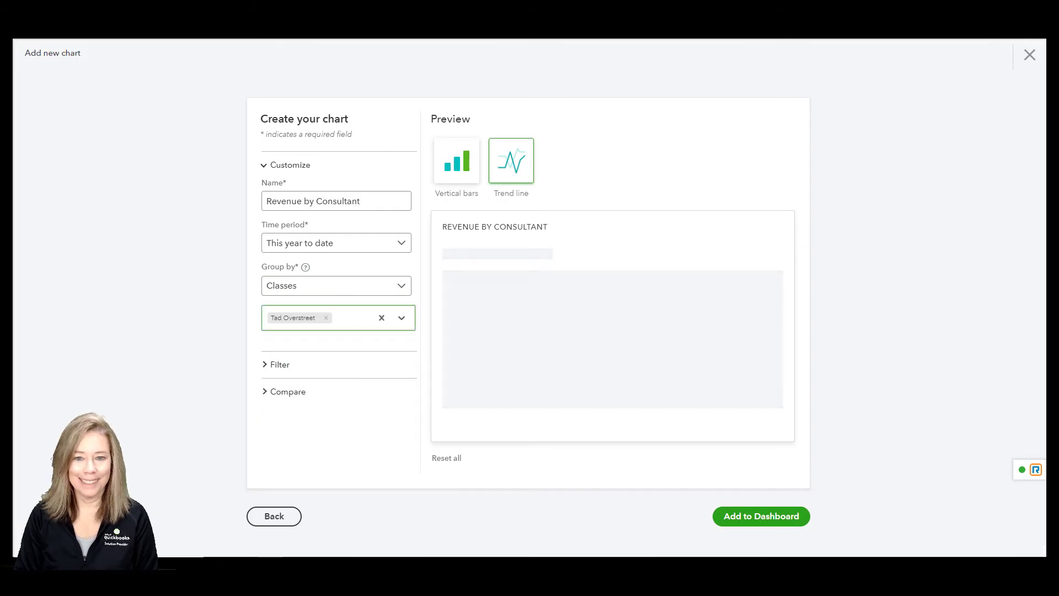
key("Down")
key("Down")
key("Down")
key("Down")
key("Down")
key("Return")
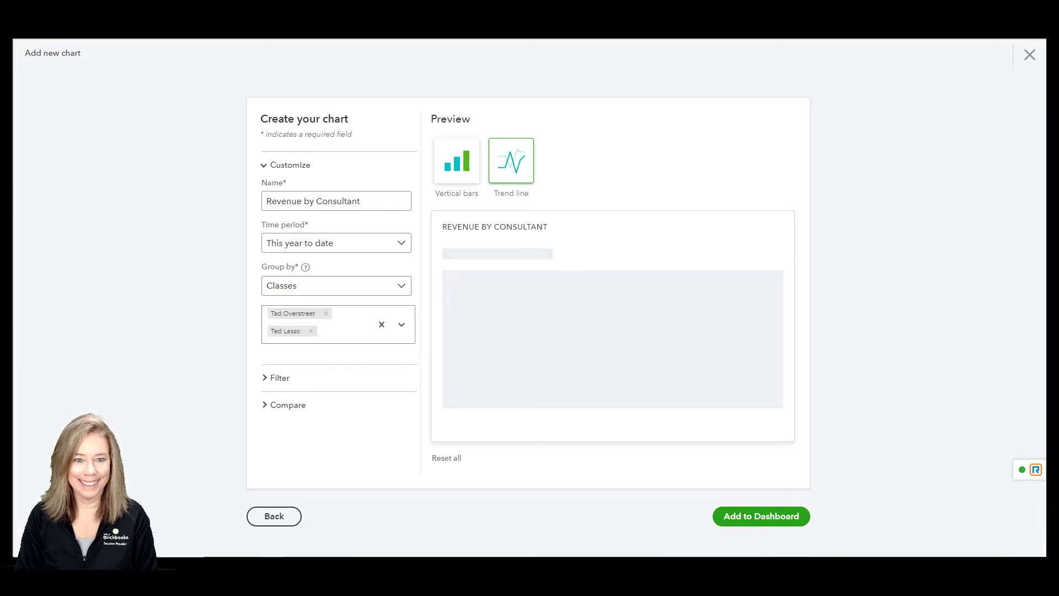
key("Down")
key("Return")
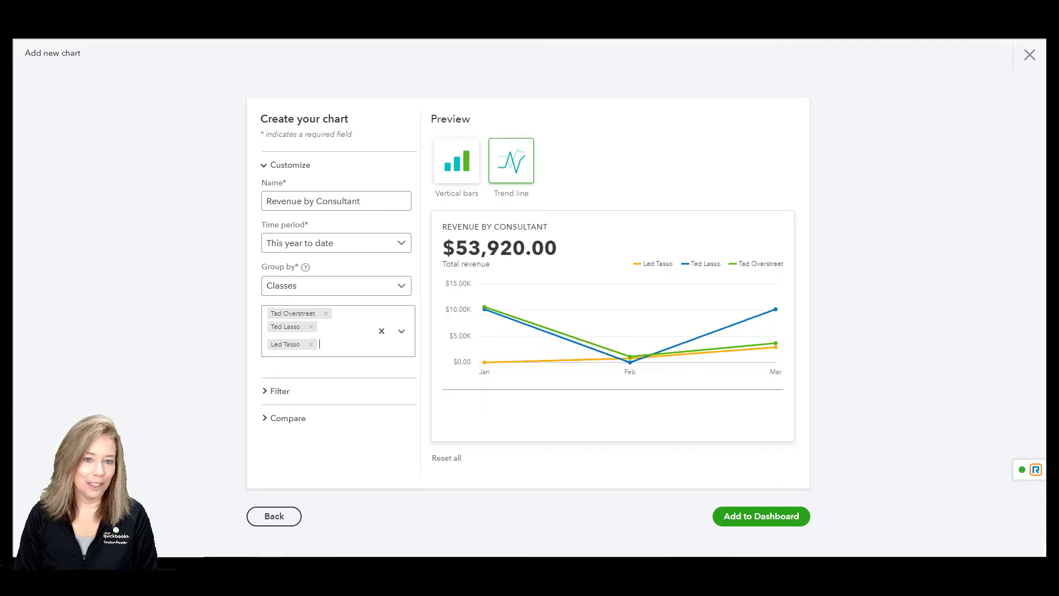
Expand the Filter and Compare sections, leaving no filter and comparison at None
key("Return")
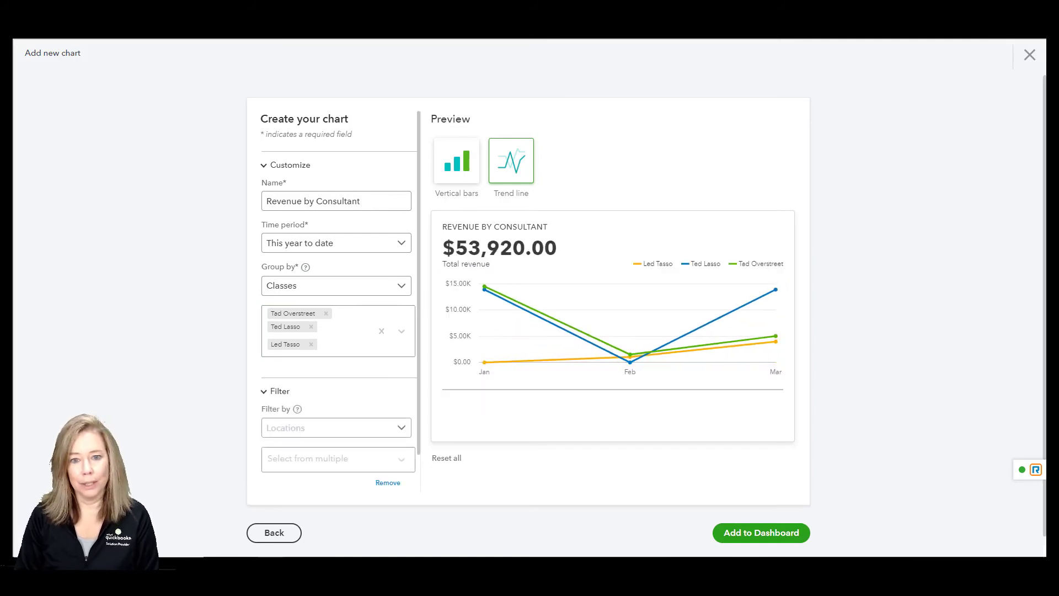
key("Return")
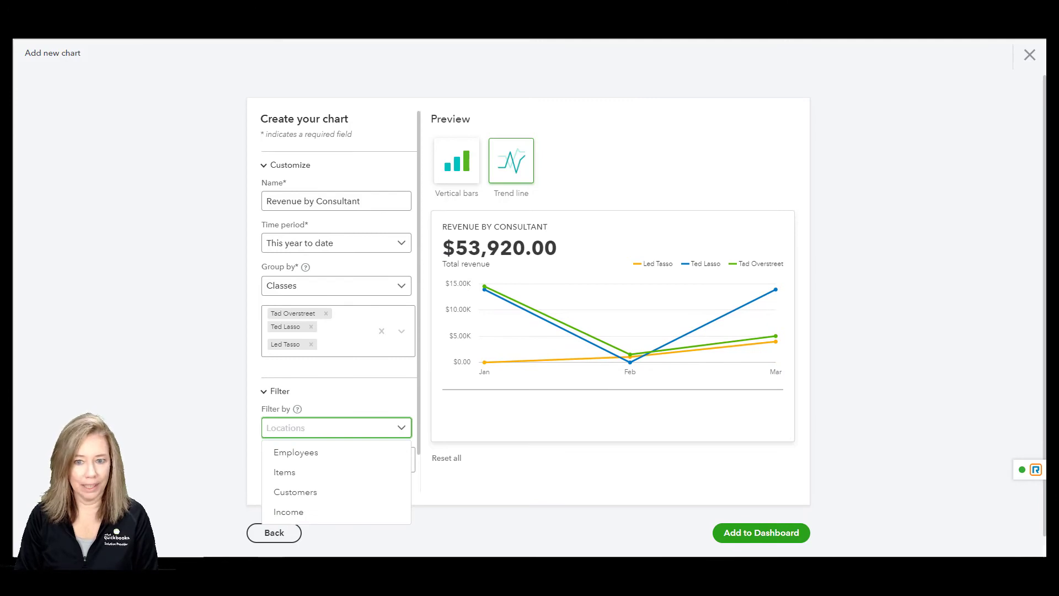
key("Escape")
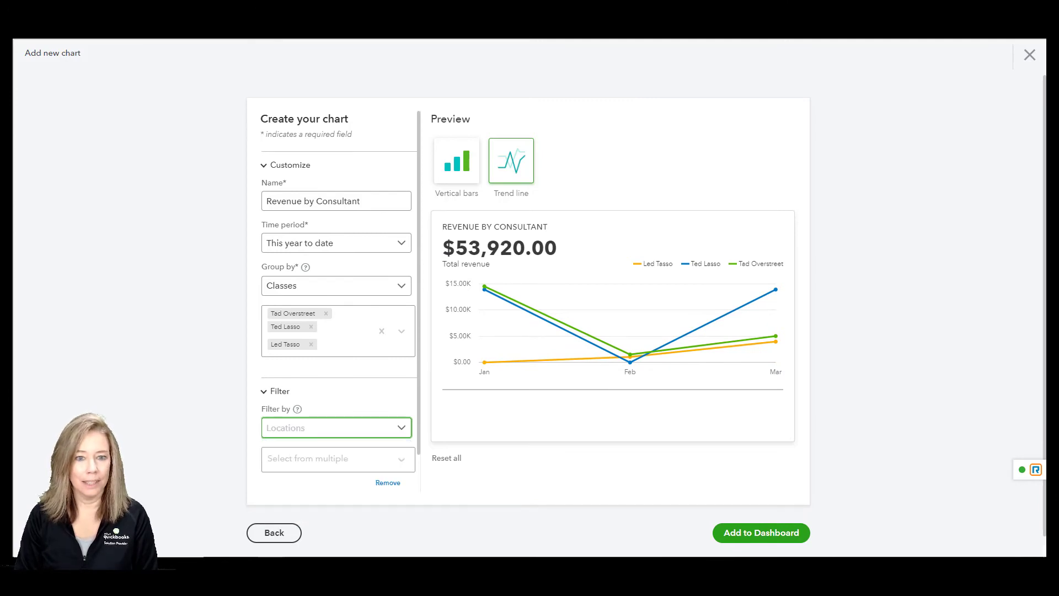
key("Tab")
scroll(338, 372, "down", 2)
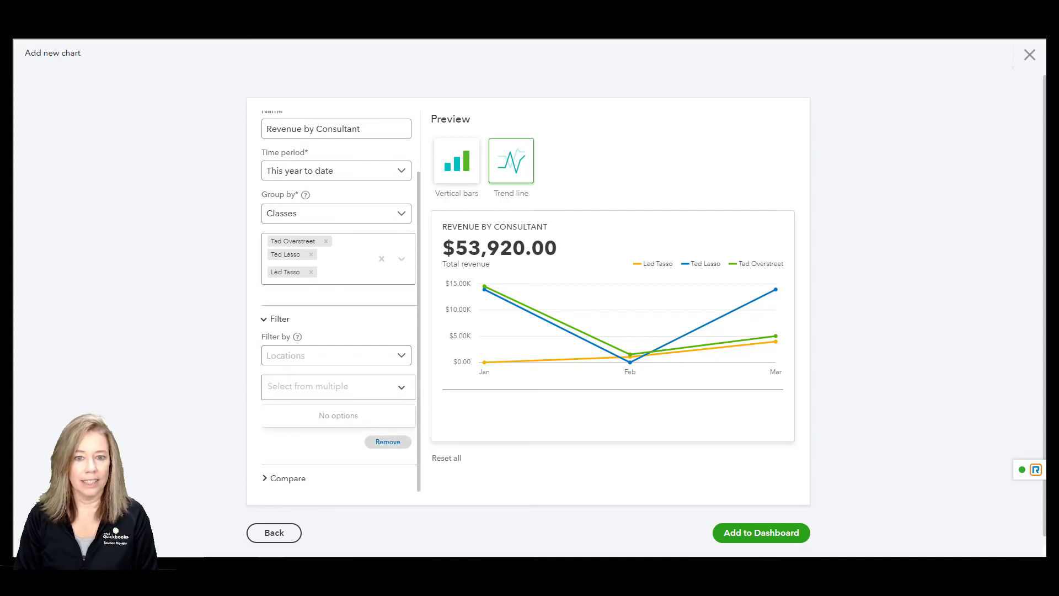
scroll(338, 332, "up", 1)
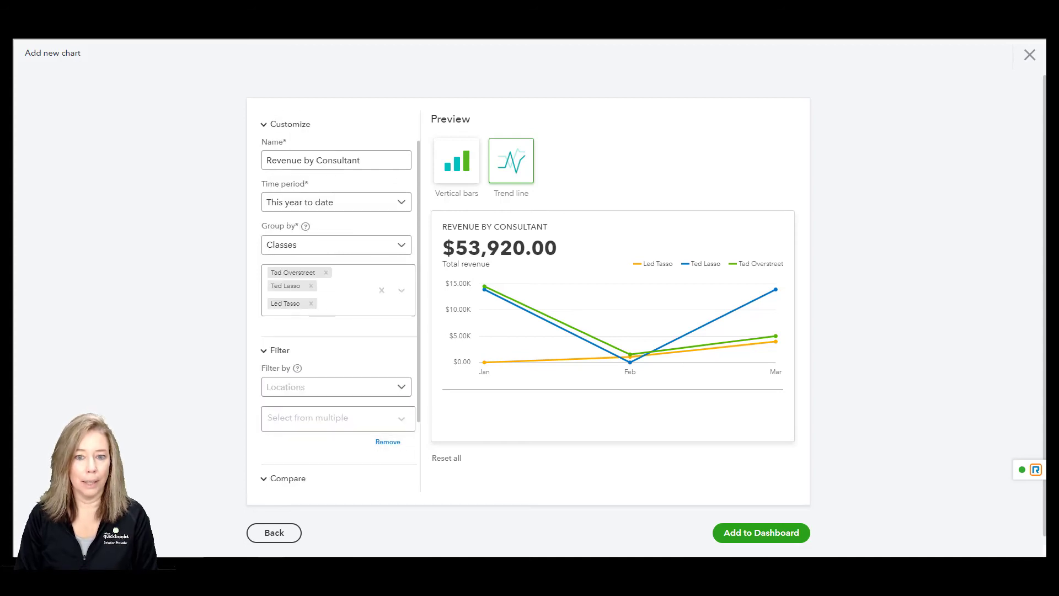
scroll(338, 331, "down", 2)
scroll(338, 331, "down", 1)
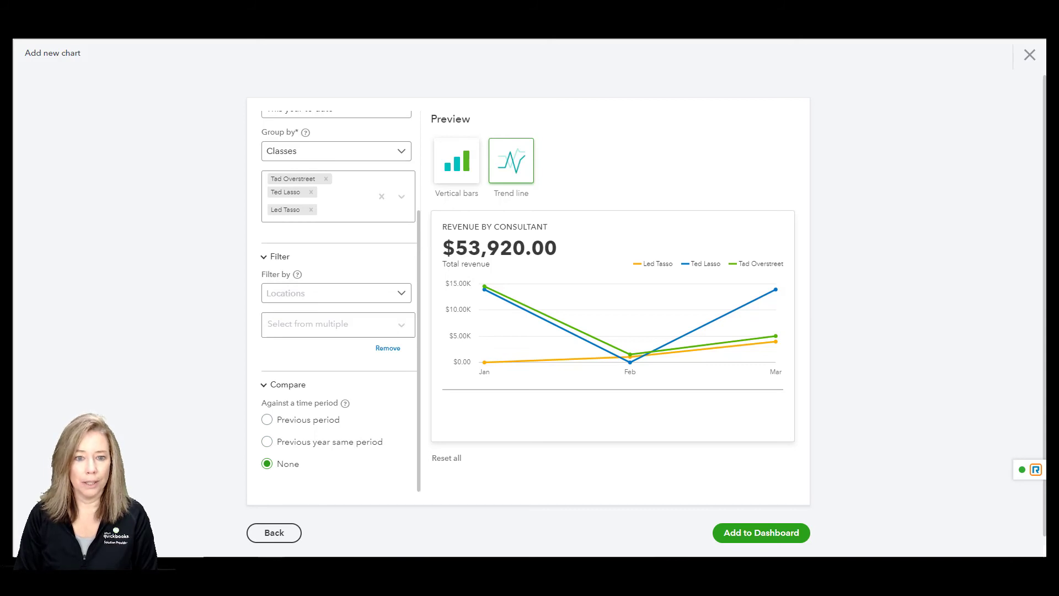
Keep Revenue by Consultant as vertical bars and add it to the dashboard
left_click(457, 162)
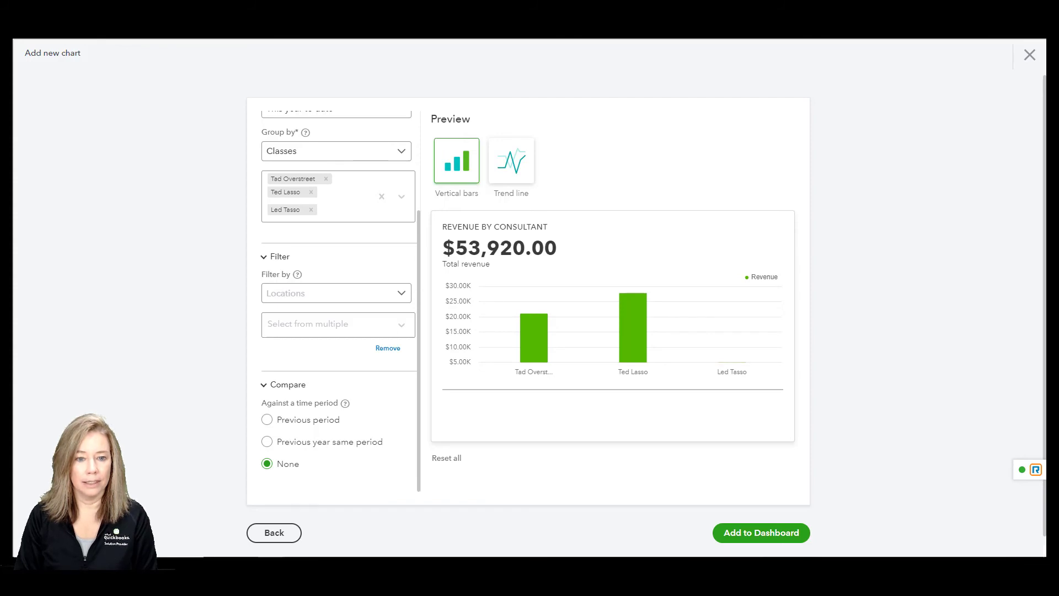
left_click(512, 161)
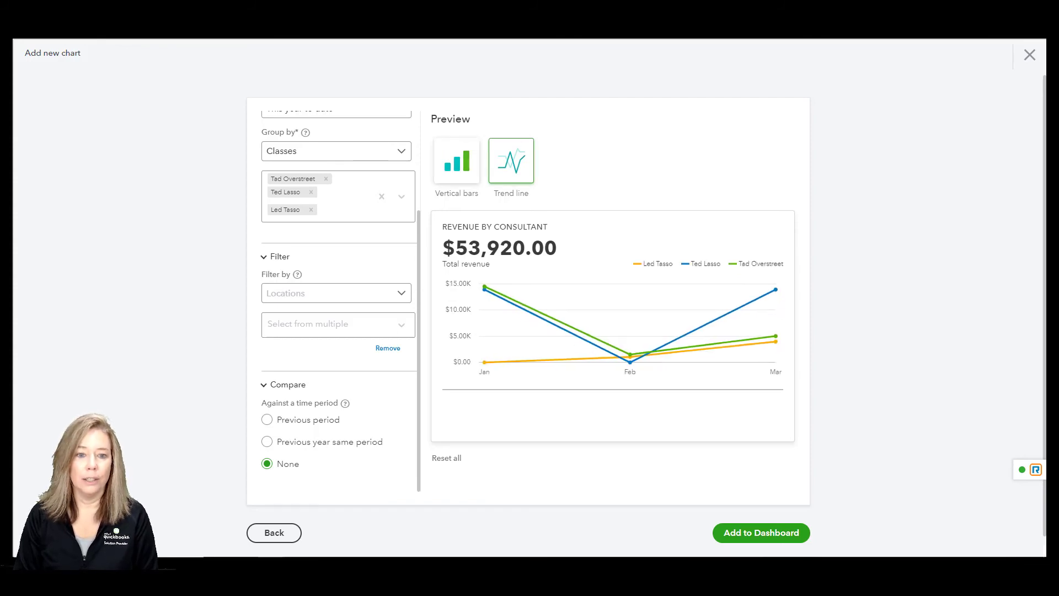
left_click(457, 162)
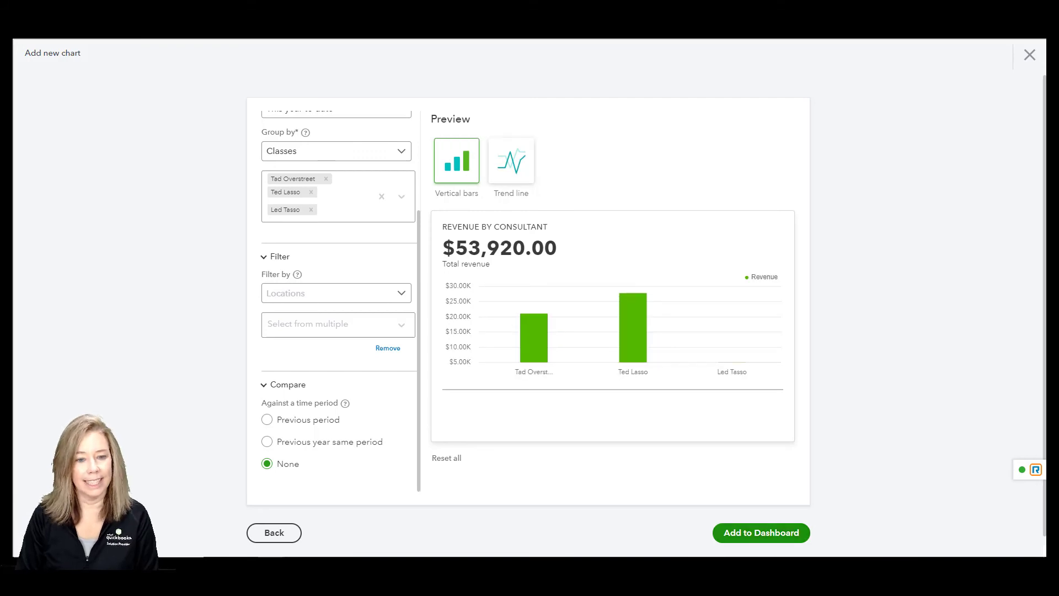
left_click(761, 533)
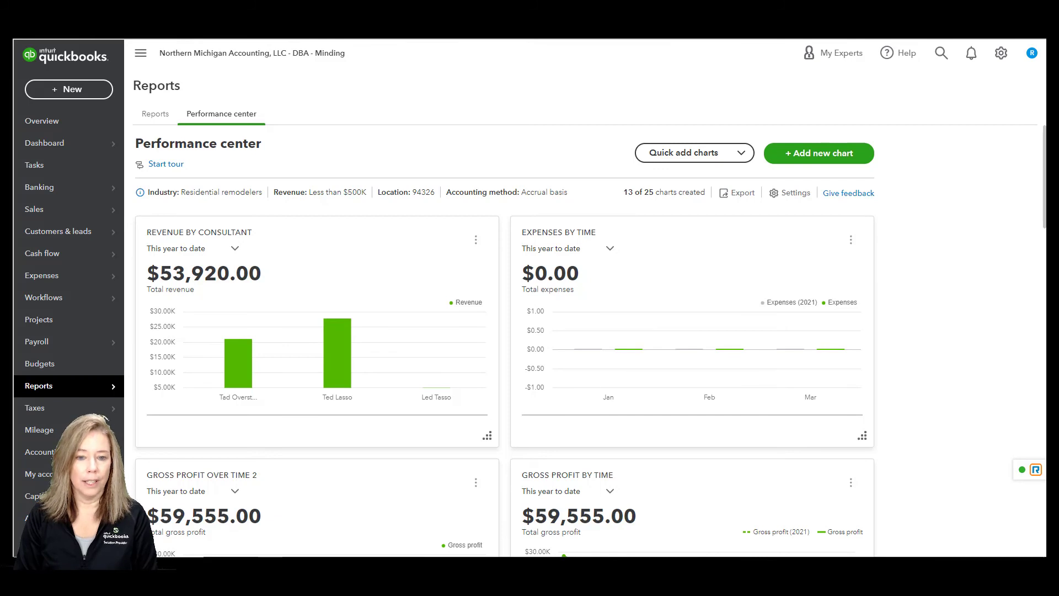
Choose Edit chart from the Revenue by Consultant chart's three-dot menu
left_click(193, 249)
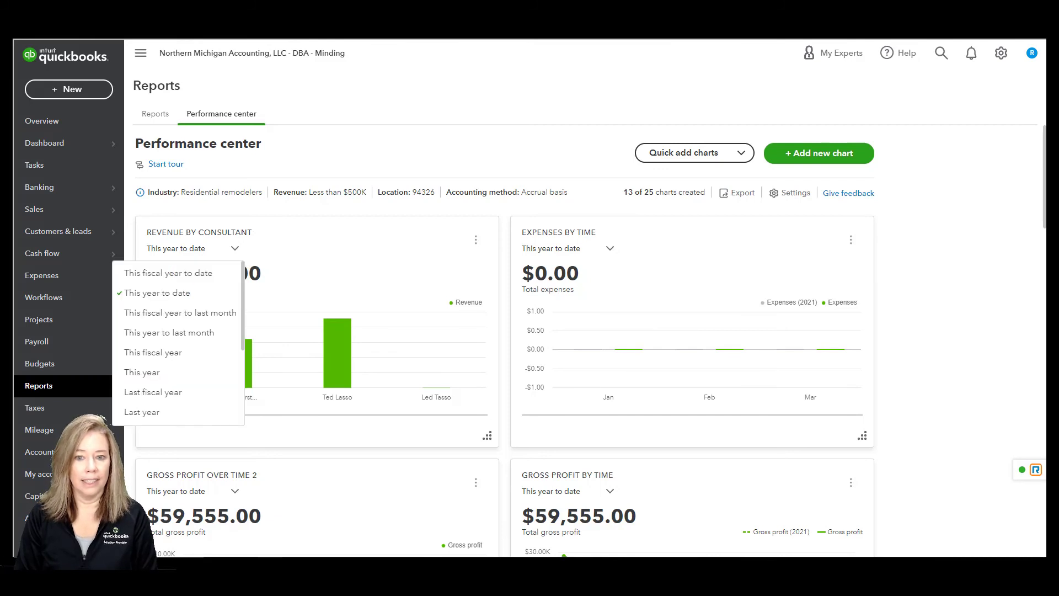
left_click(476, 239)
left_click(476, 240)
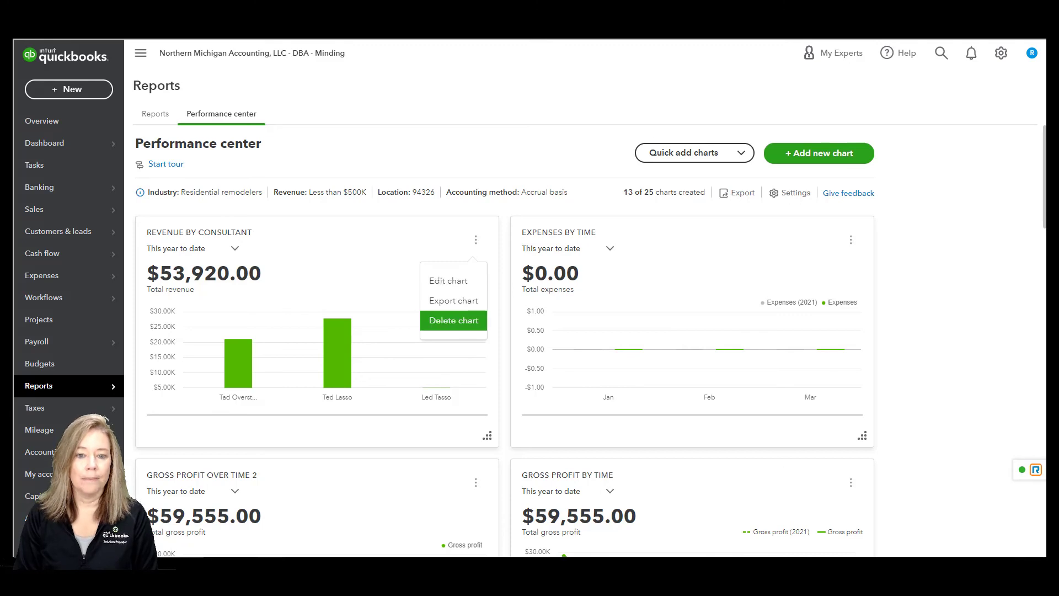
left_click(448, 280)
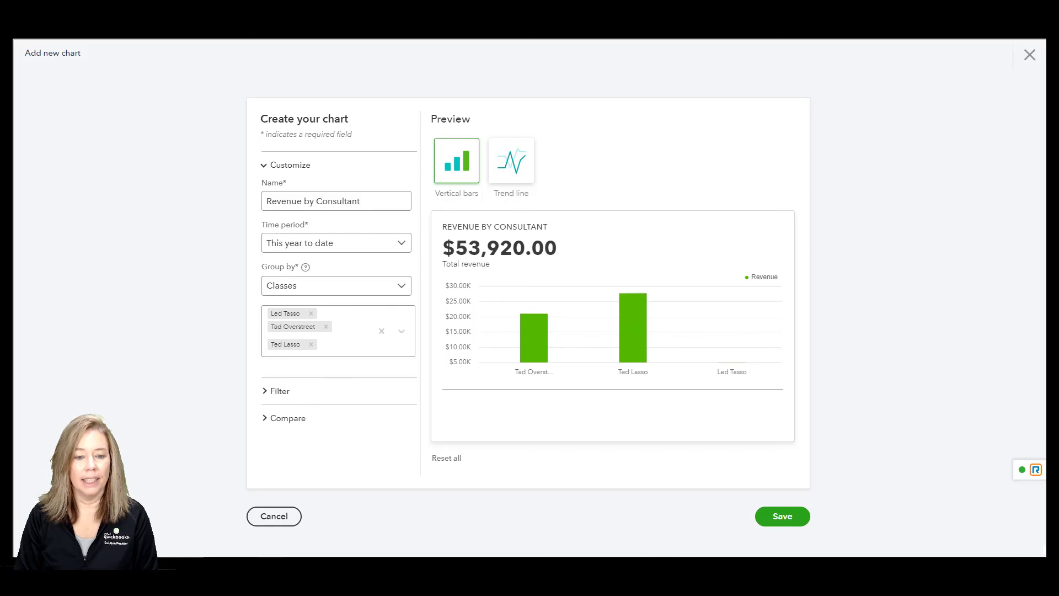
Switch Revenue by Consultant to a trend line and save the change
left_click(510, 162)
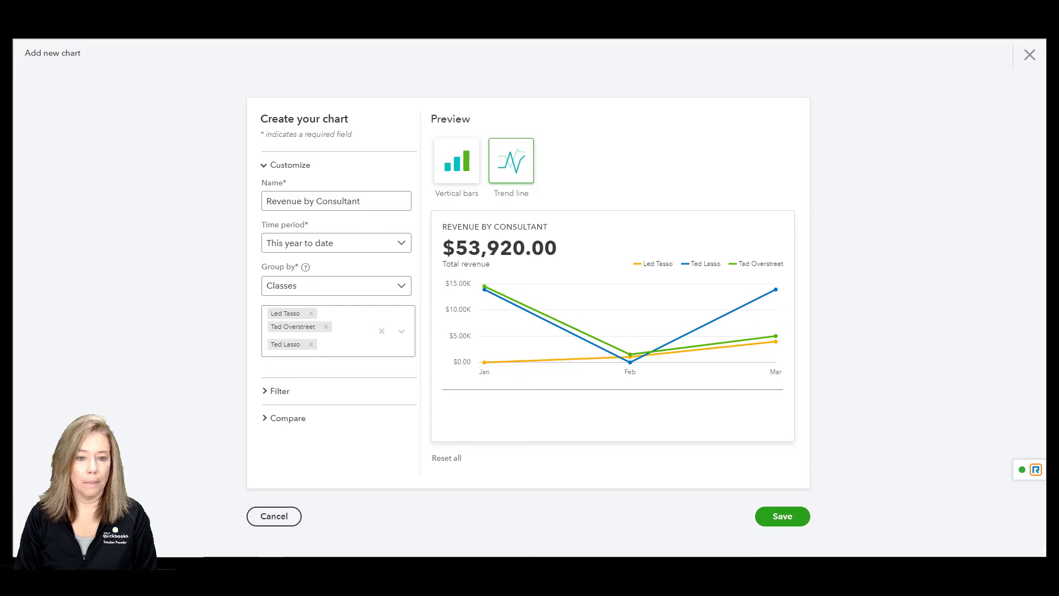
left_click(782, 515)
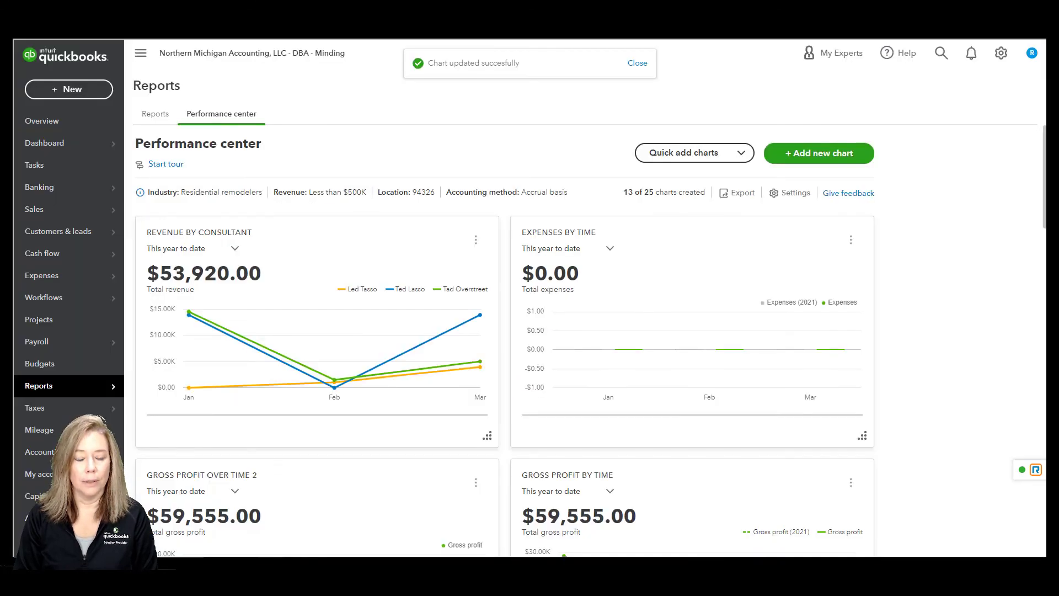